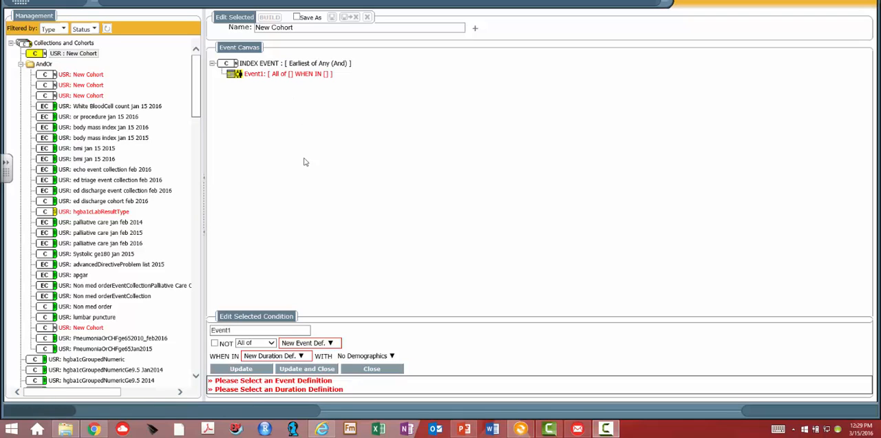
Create a new event definition for Event1 with the Lab Test event type and add a condition to it
{"action": "left_click", "coordinate": [329, 342]}
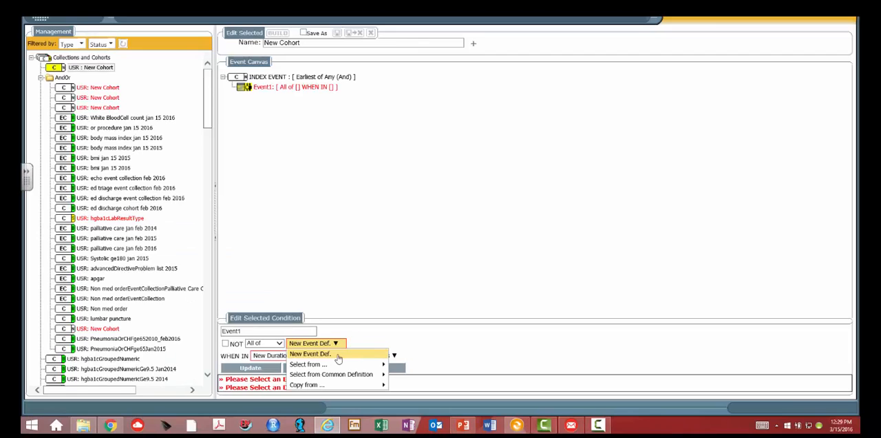
{"action": "left_click", "coordinate": [268, 292]}
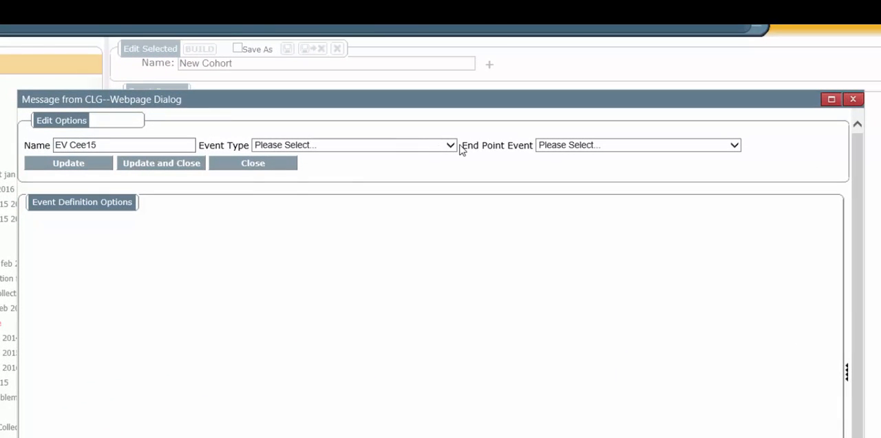
{"action": "left_click", "coordinate": [451, 145]}
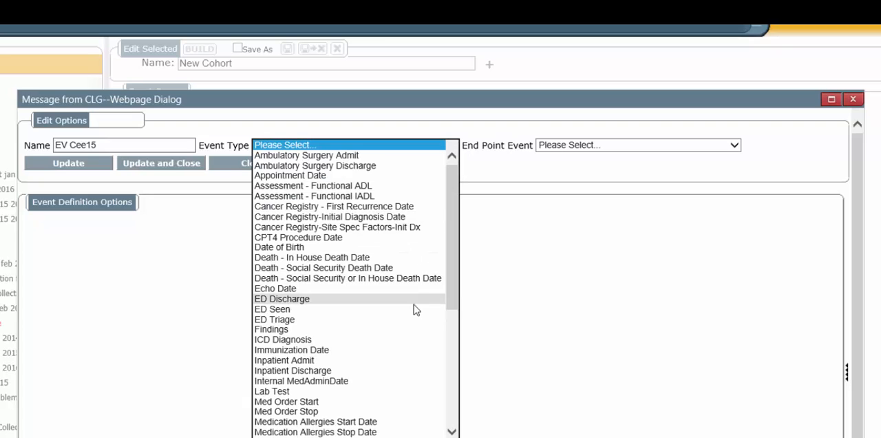
{"action": "left_click", "coordinate": [392, 391]}
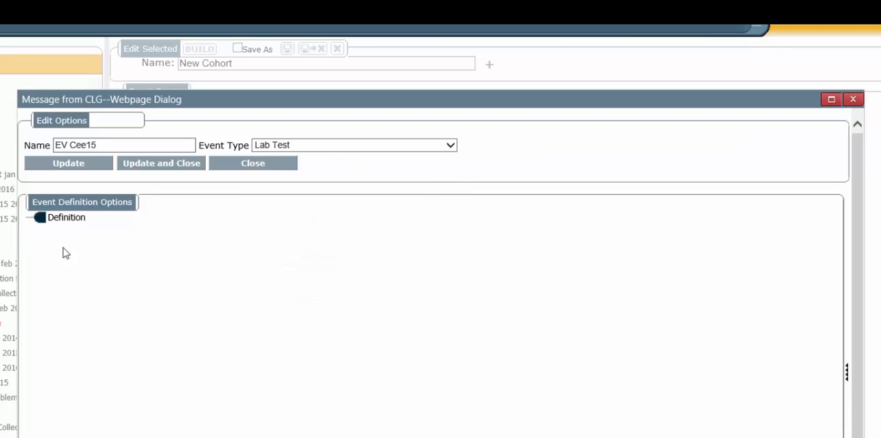
{"action": "right_click", "coordinate": [56, 221]}
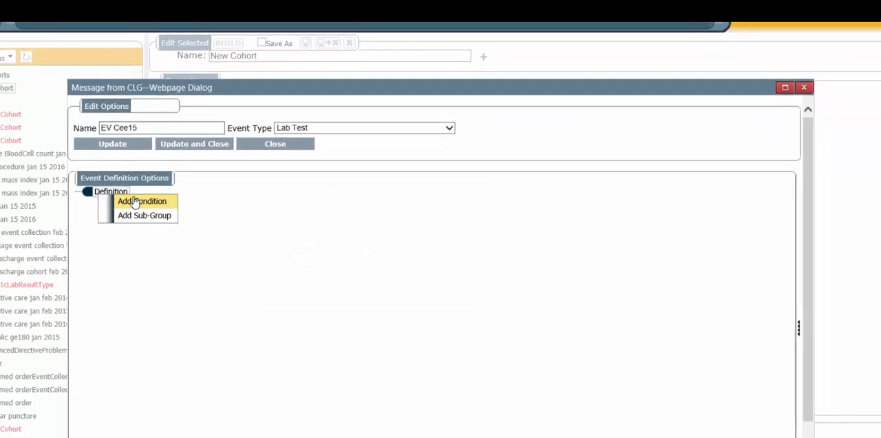
{"action": "left_click", "coordinate": [92, 229]}
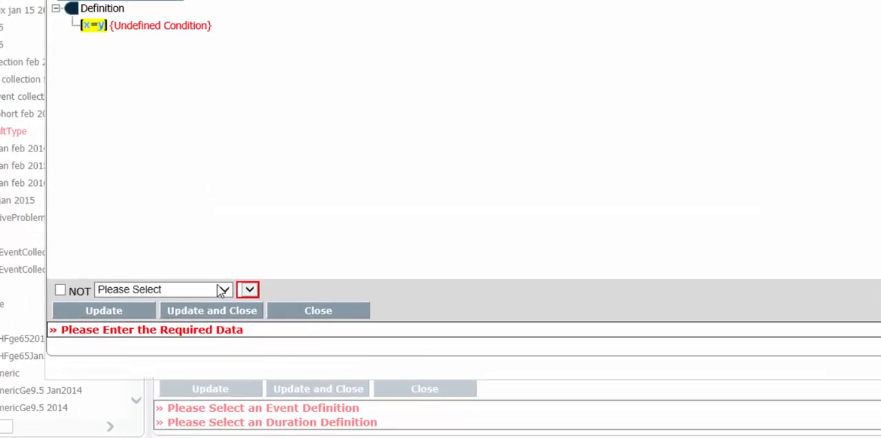
Set the condition to compare Lab Test Type using the = operator
{"action": "left_click", "coordinate": [218, 369]}
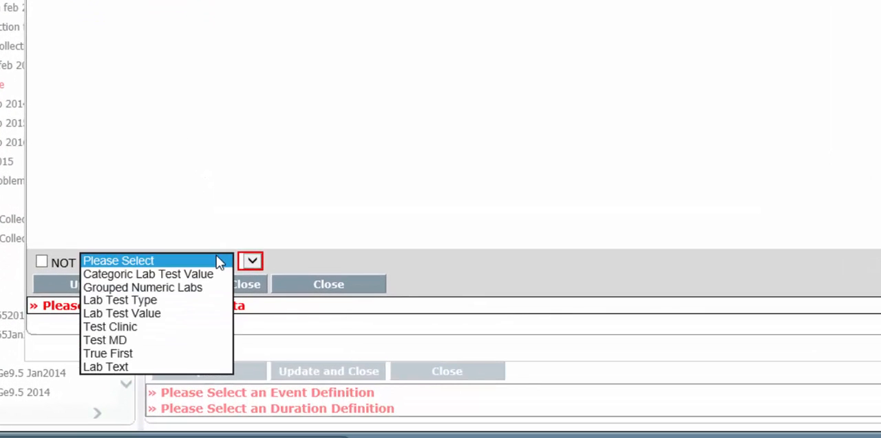
{"action": "left_click", "coordinate": [195, 302]}
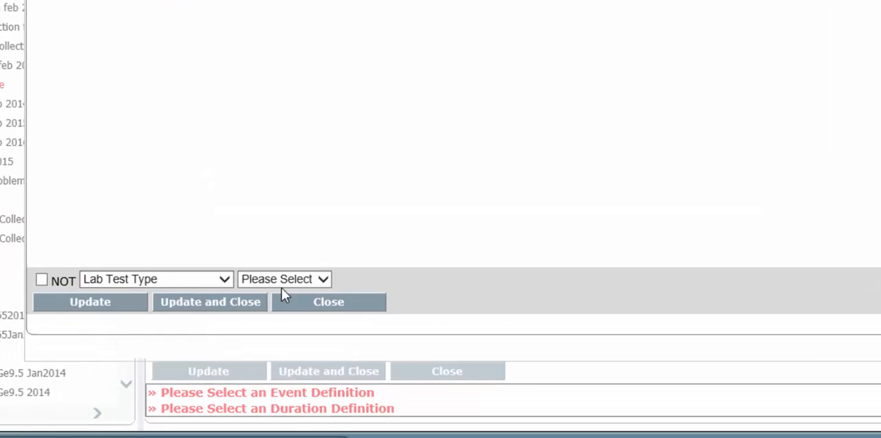
{"action": "left_click", "coordinate": [310, 279]}
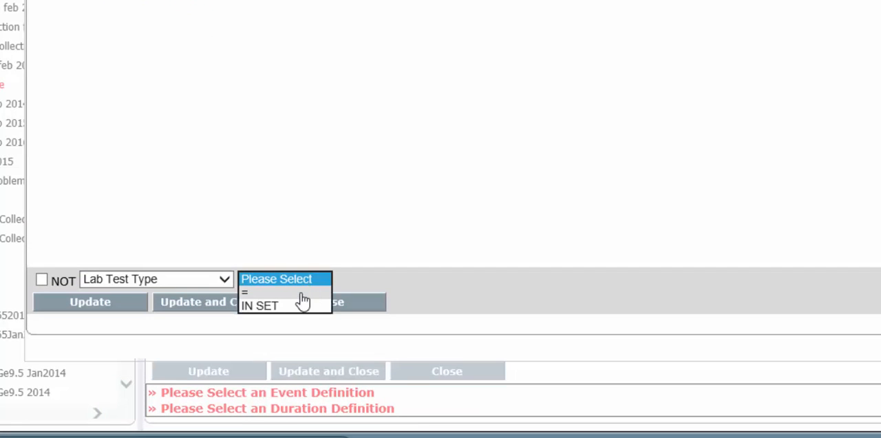
{"action": "left_click", "coordinate": [302, 294]}
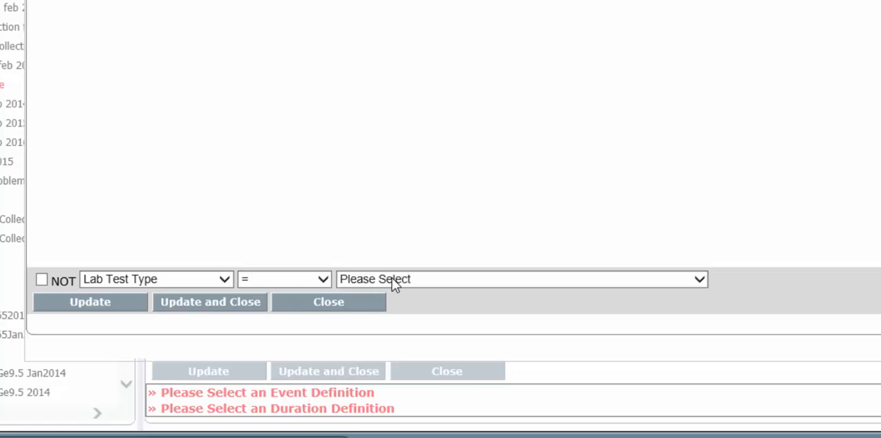
Choose Hemoglobin A1c as the lab test type value of the condition
{"action": "left_click", "coordinate": [393, 281]}
{"action": "scroll", "coordinate": [394, 284], "scroll_direction": "down", "scroll_amount": 20}
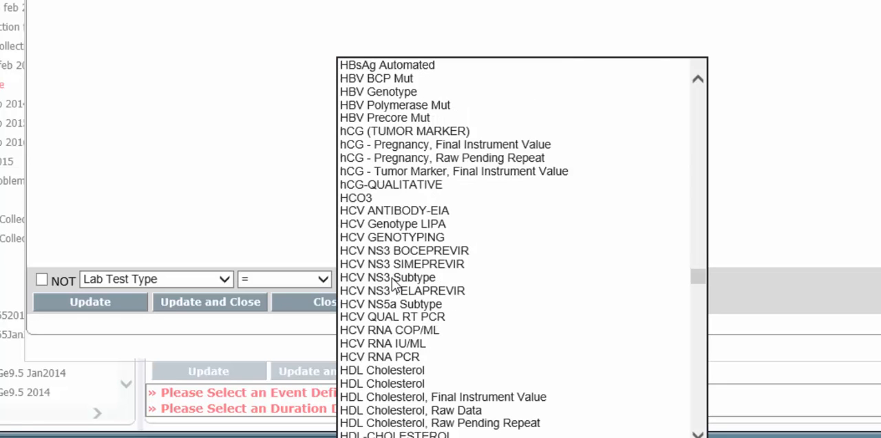
{"action": "key", "text": "Down"}
{"action": "key", "text": "Down"}
{"action": "key", "text": "Down"}
{"action": "key", "text": "Down"}
{"action": "key", "text": "Down"}
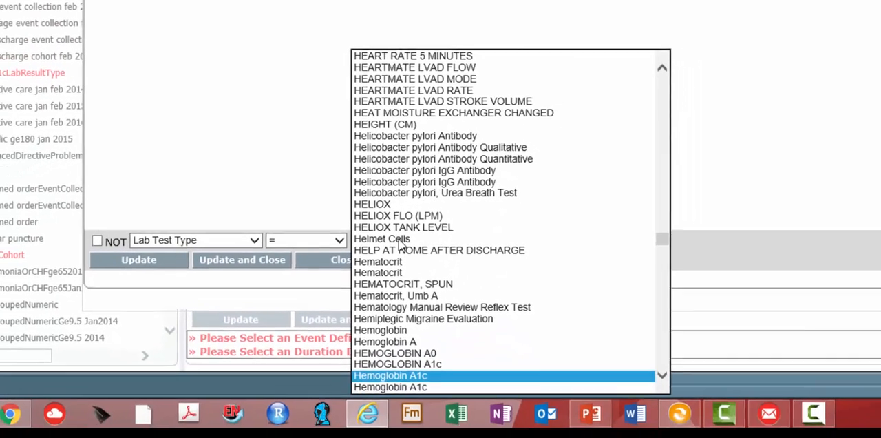
{"action": "key", "text": "Down"}
{"action": "key", "text": "Down"}
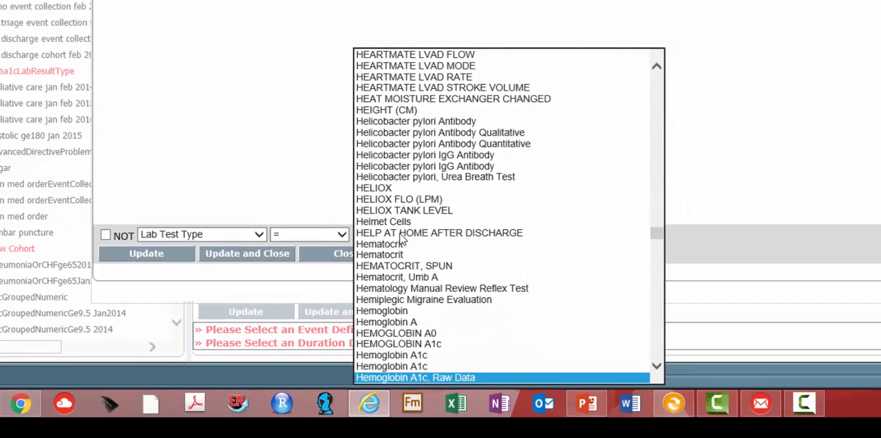
{"action": "key", "text": "Up"}
{"action": "key", "text": "Up"}
{"action": "key", "text": "Up"}
{"action": "key", "text": "Down"}
{"action": "key", "text": "Down"}
{"action": "key", "text": "Down"}
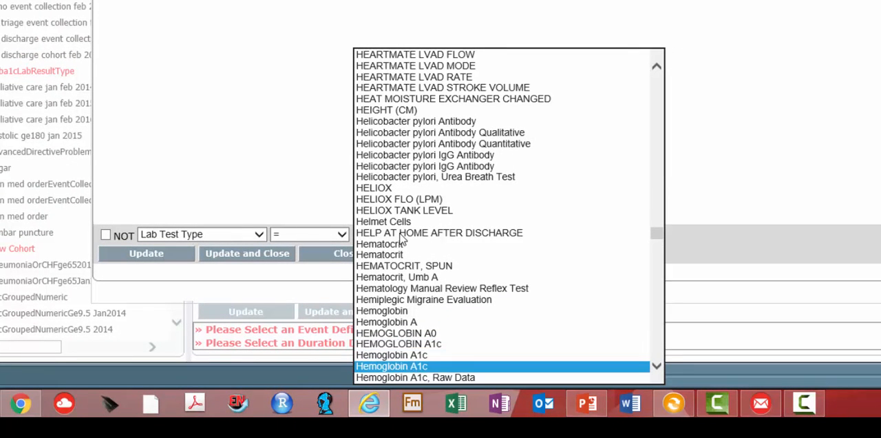
{"action": "key", "text": "Up"}
{"action": "key", "text": "Return"}
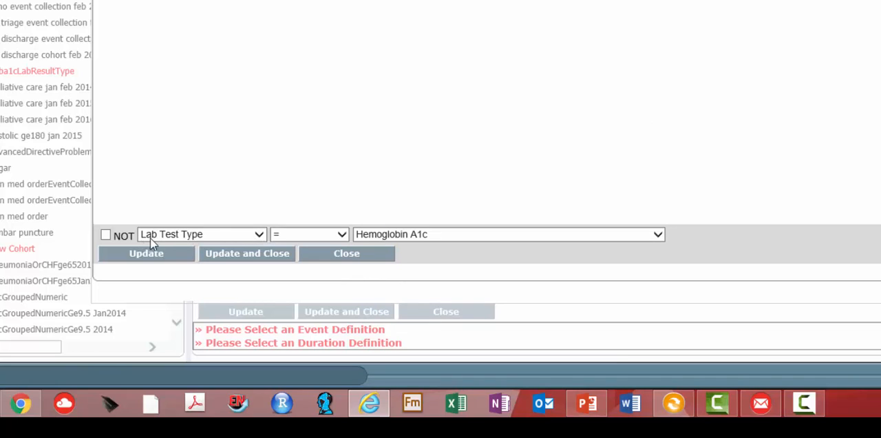
Switch the condition to Grouped Numeric Labs IN SET, then open the set builder and clear the loaded potassium set
{"action": "left_click", "coordinate": [260, 234]}
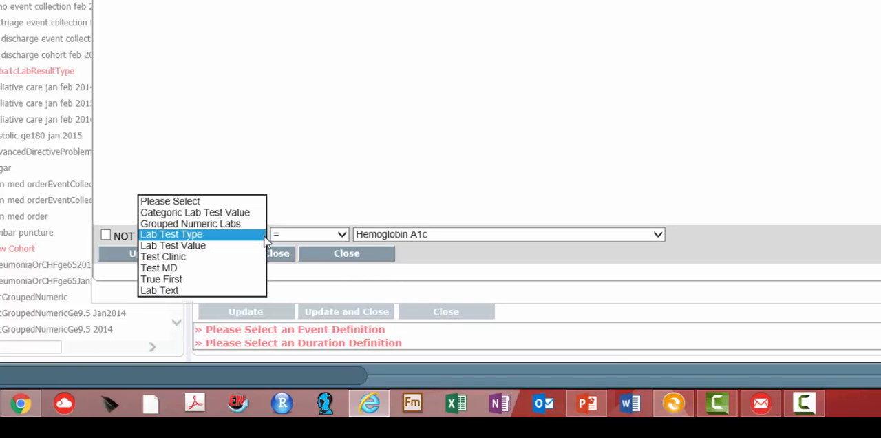
{"action": "left_click", "coordinate": [235, 224]}
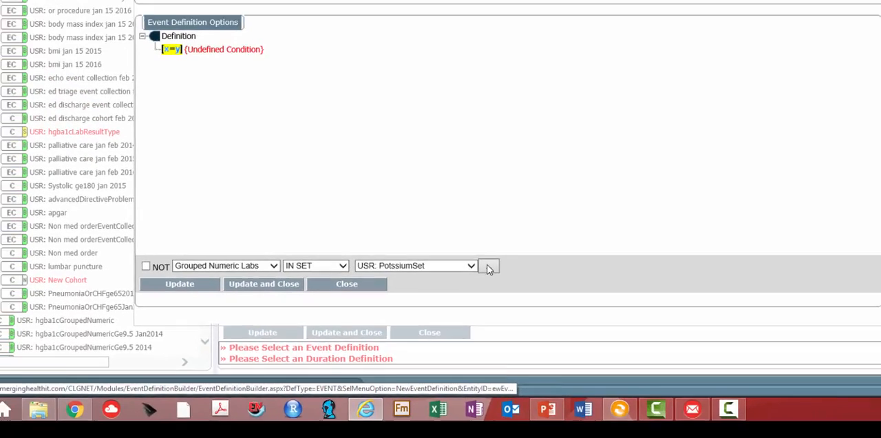
{"action": "left_click", "coordinate": [514, 234]}
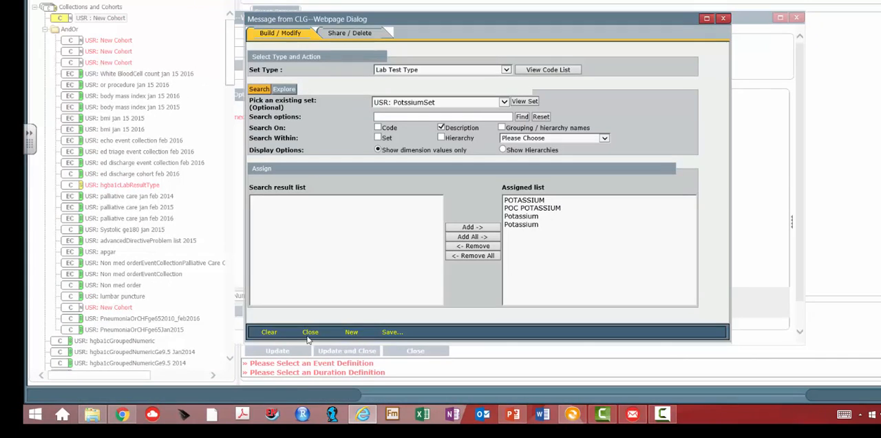
{"action": "left_click", "coordinate": [269, 332]}
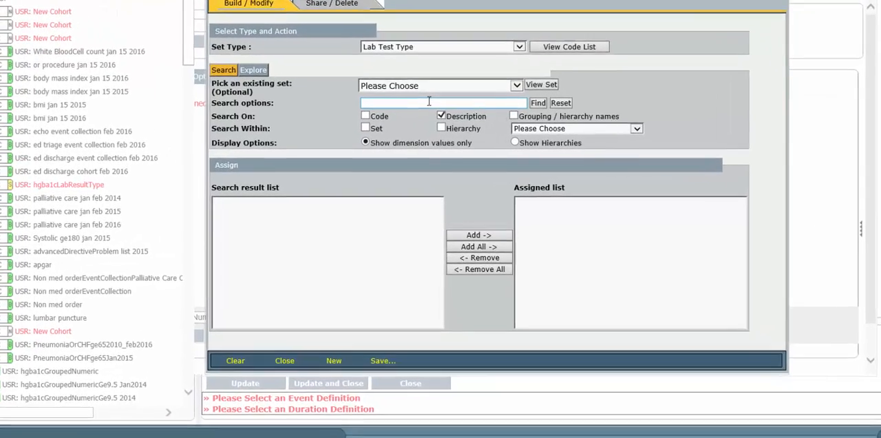
Try to search the lab test descriptions for "hemoglobina1c"
{"action": "left_click", "coordinate": [431, 116]}
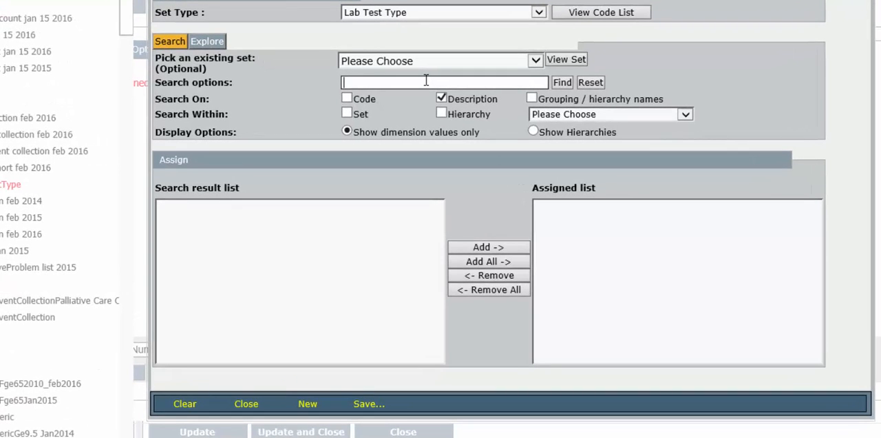
{"action": "type", "text": "hemoglobin"}
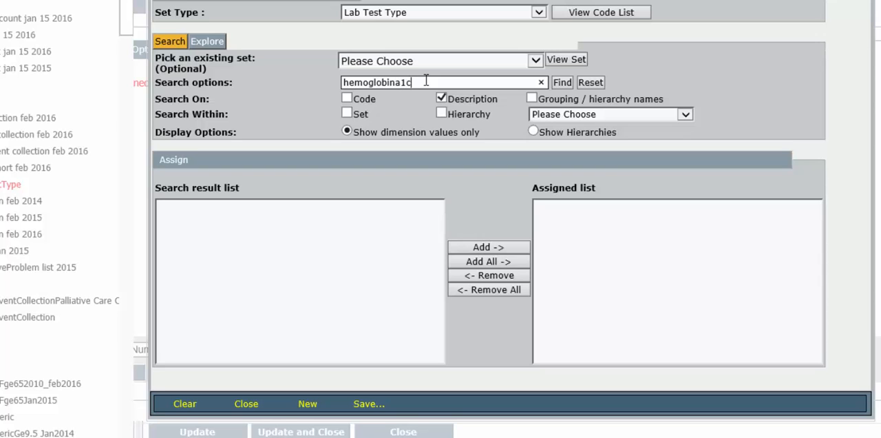
{"action": "type", "text": "a1c"}
{"action": "left_click", "coordinate": [561, 82]}
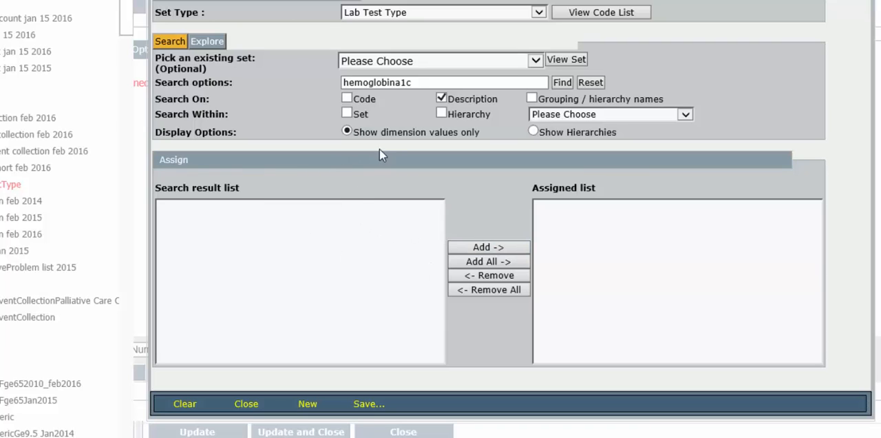
Search the lab test descriptions for "hemoglobin" and add the three Hemoglobin A1c entries, without Raw Data, to the assigned list
{"action": "left_click", "coordinate": [429, 82]}
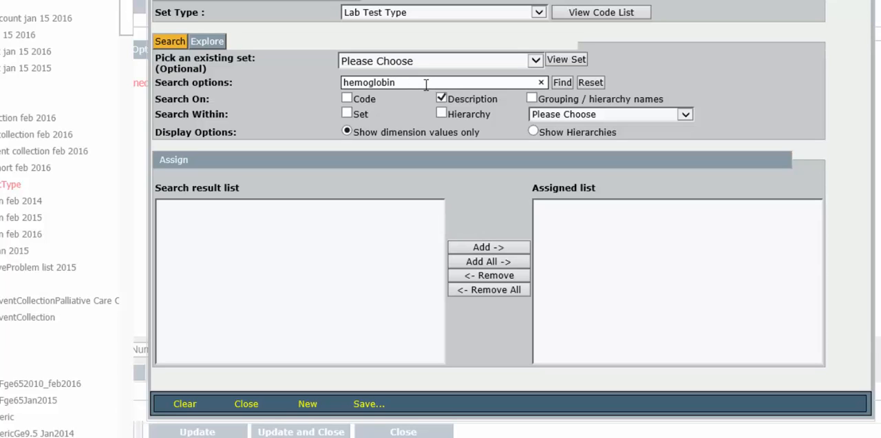
{"action": "left_click", "coordinate": [557, 83]}
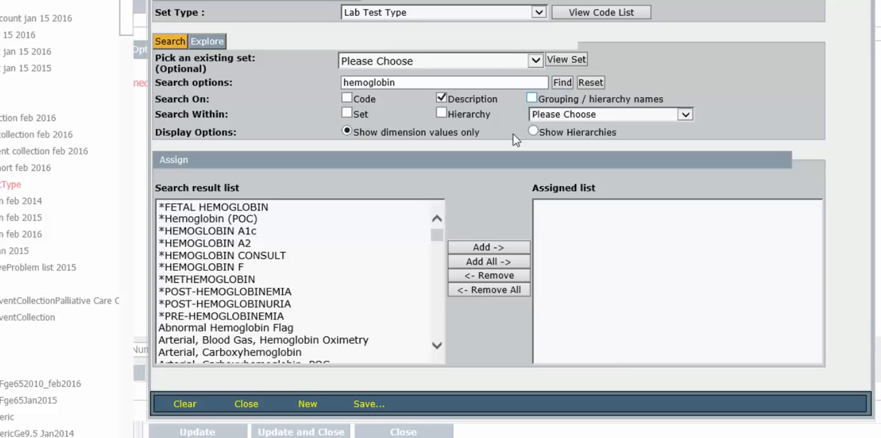
{"action": "left_click_drag", "start_coordinate": [437, 235], "coordinate": [428, 261]}
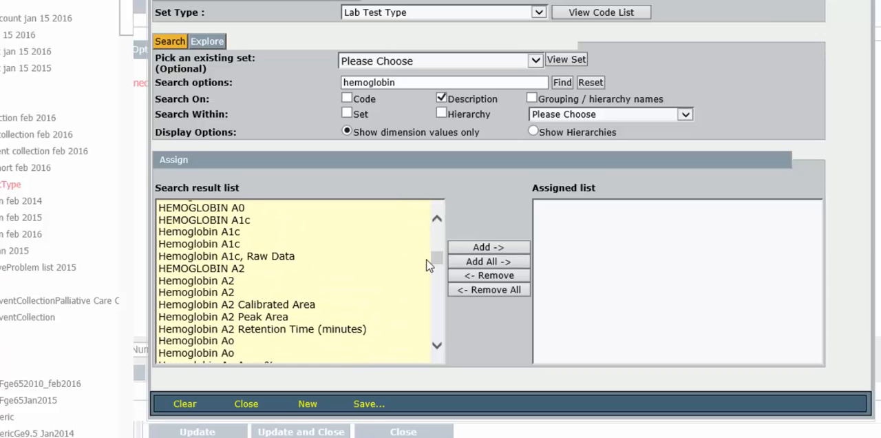
{"action": "left_click", "coordinate": [244, 233]}
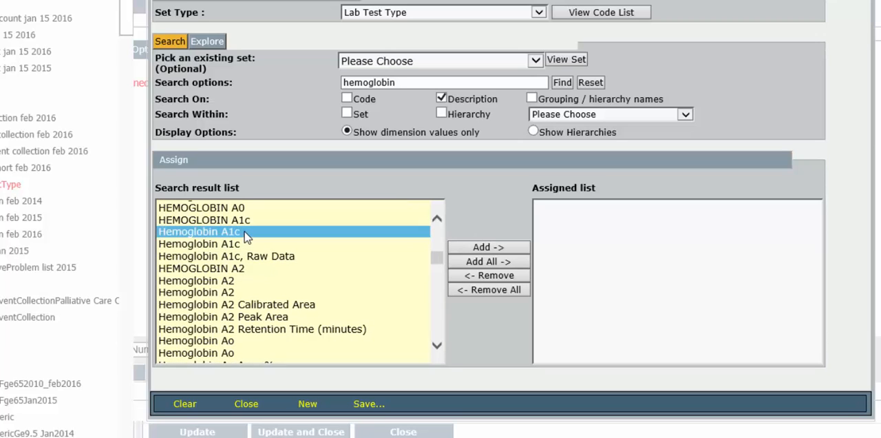
{"action": "left_click", "coordinate": [241, 221], "text": "ctrl"}
{"action": "left_click", "coordinate": [234, 244], "text": "ctrl"}
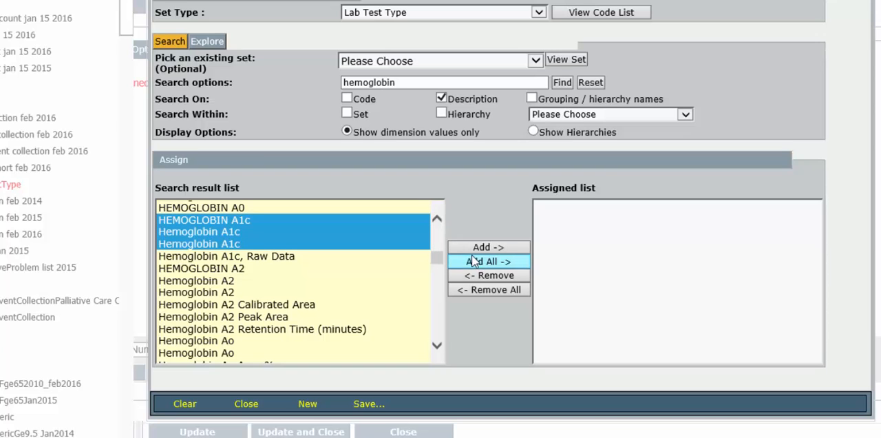
{"action": "left_click", "coordinate": [503, 248]}
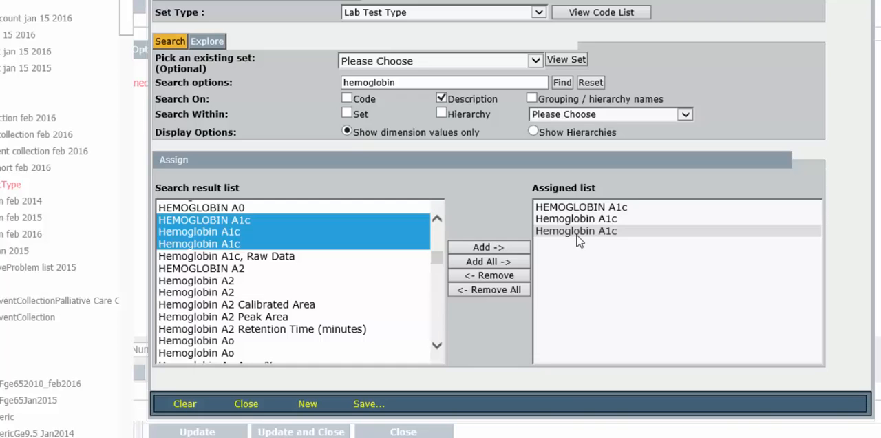
Save the assigned lab tests as a set named hgba1c and close the set builder
{"action": "left_click", "coordinate": [377, 405]}
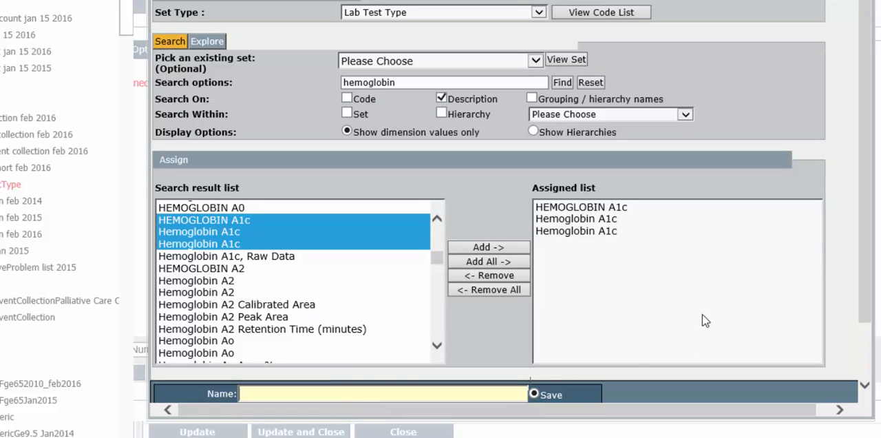
{"action": "left_click_drag", "start_coordinate": [864, 303], "coordinate": [859, 334]}
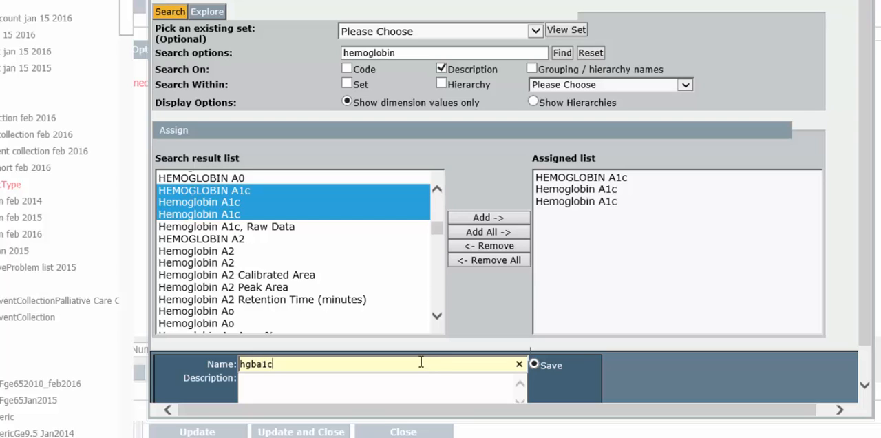
{"action": "scroll", "coordinate": [406, 358], "scroll_direction": "down", "scroll_amount": 1}
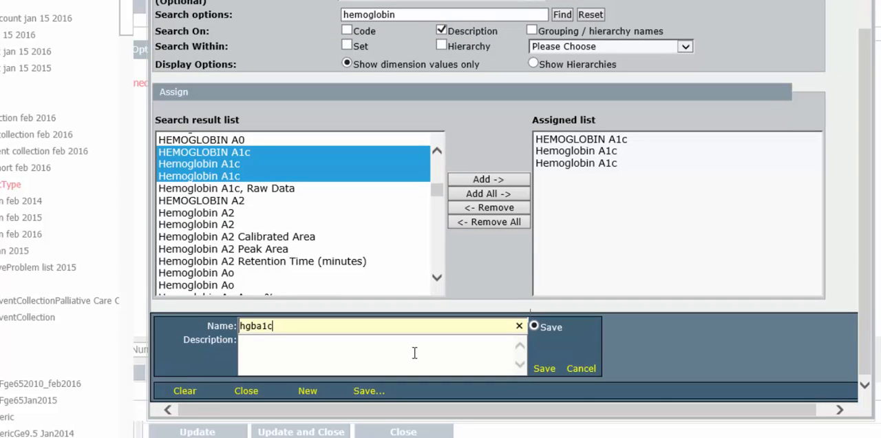
{"action": "left_click", "coordinate": [544, 369]}
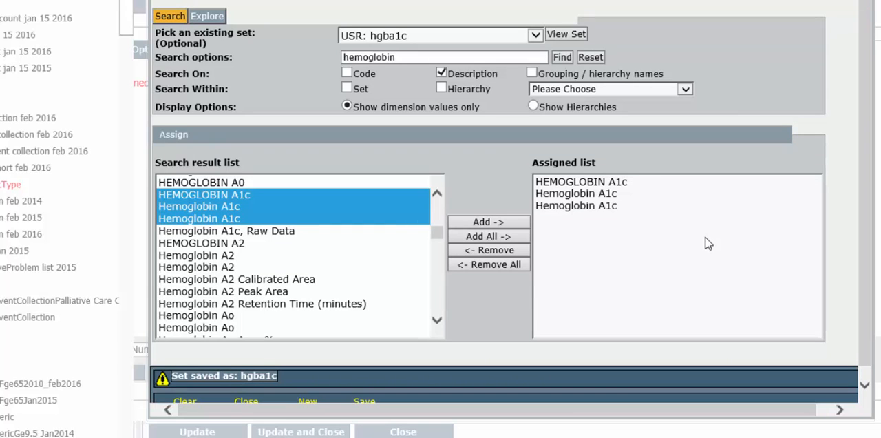
{"action": "scroll", "coordinate": [272, 338], "scroll_direction": "down", "scroll_amount": 1}
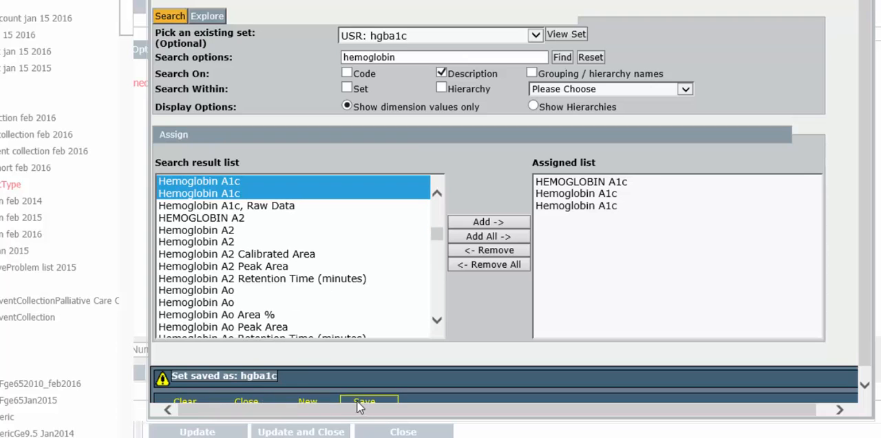
{"action": "left_click", "coordinate": [263, 405]}
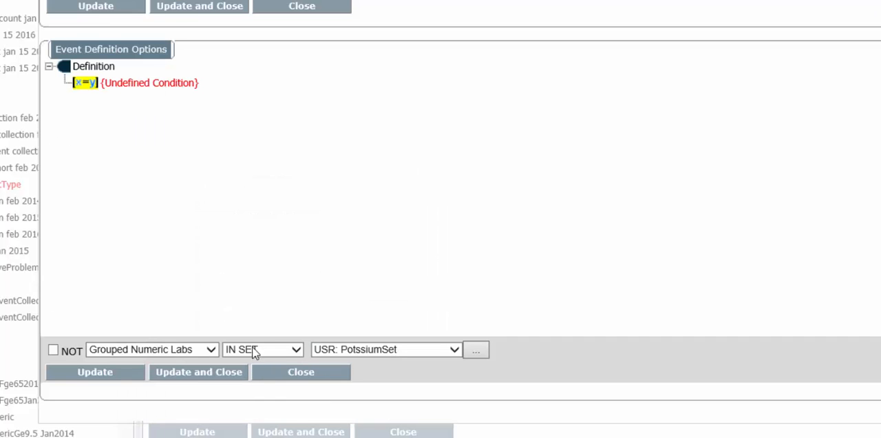
Select the USR: hgba1c set for the Grouped Numeric Labs condition and apply the condition to the definition
{"action": "left_click", "coordinate": [408, 351]}
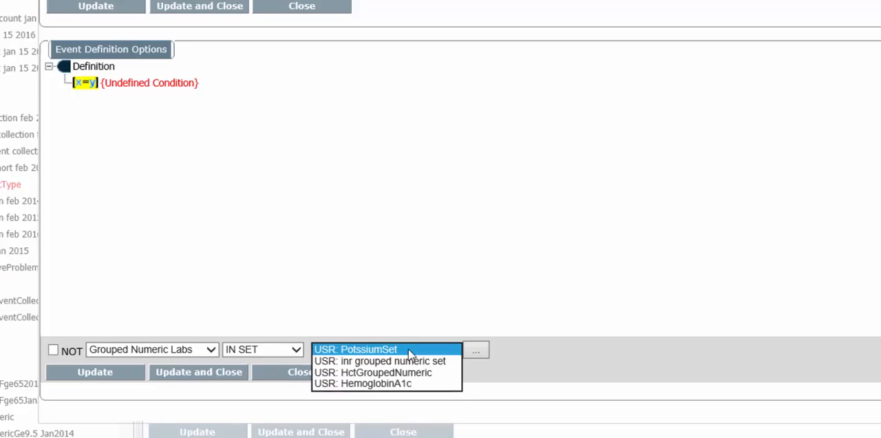
{"action": "left_click", "coordinate": [403, 395]}
{"action": "left_click", "coordinate": [189, 373]}
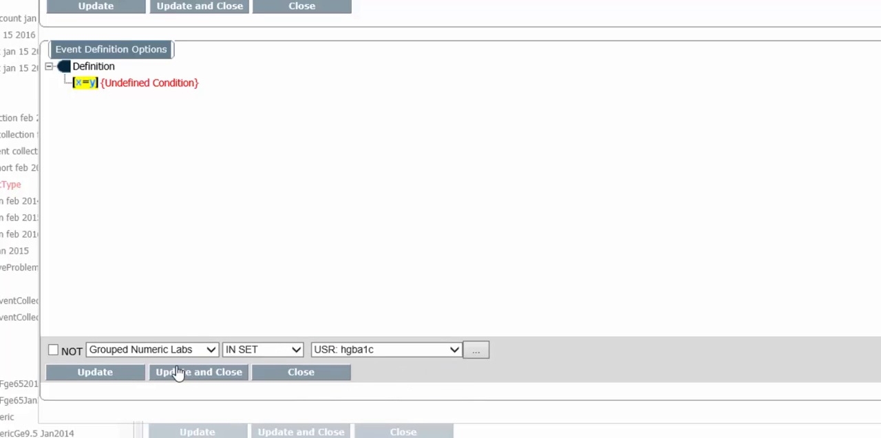
Add a second condition to the event definition requiring Lab Test Value >= 9.5
{"action": "right_click", "coordinate": [90, 67]}
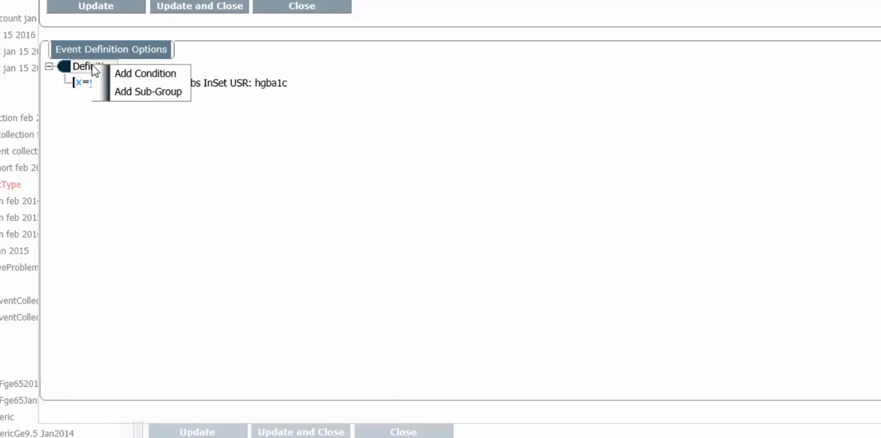
{"action": "left_click", "coordinate": [148, 74]}
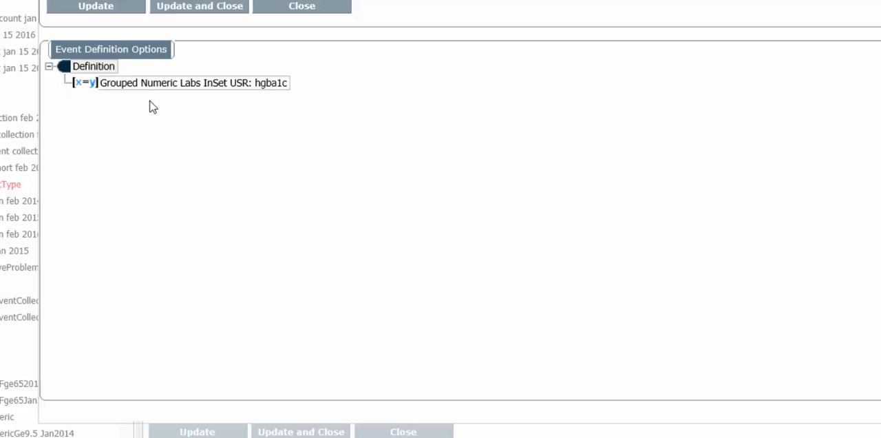
{"action": "left_click", "coordinate": [211, 353]}
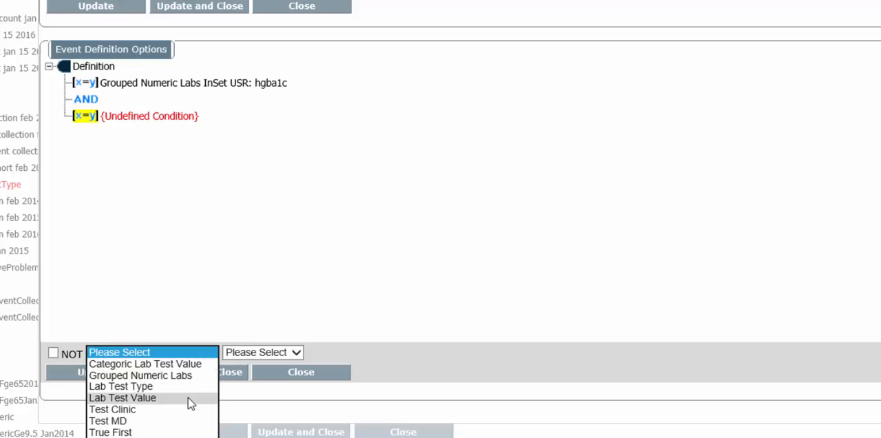
{"action": "left_click", "coordinate": [190, 398]}
{"action": "left_click", "coordinate": [269, 357]}
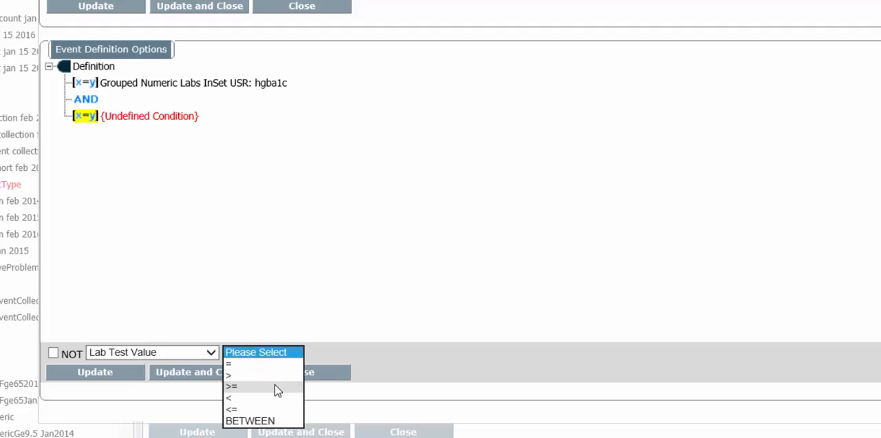
{"action": "left_click", "coordinate": [270, 380]}
{"action": "left_click", "coordinate": [322, 353]}
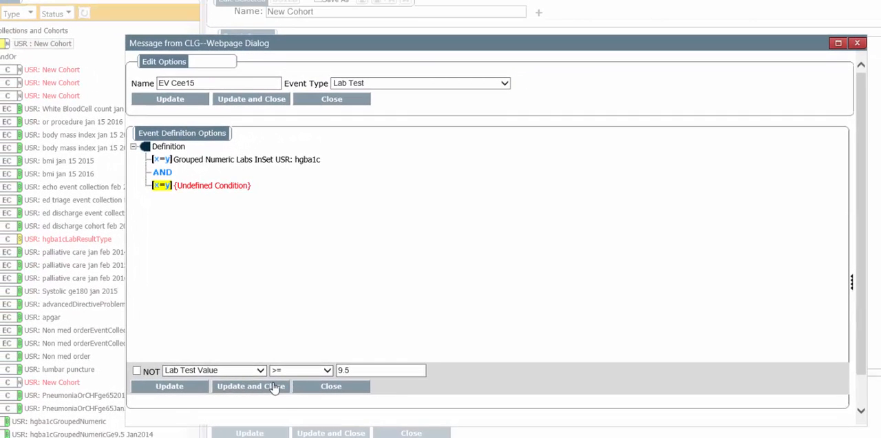
{"action": "left_click", "coordinate": [250, 386]}
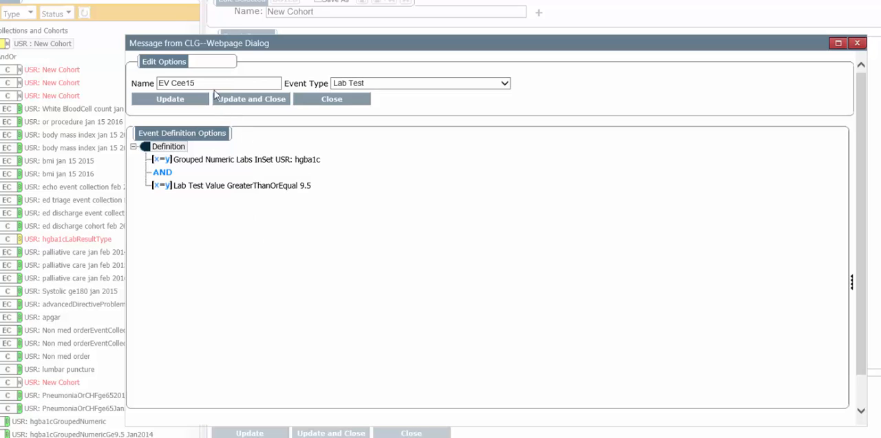
Name the Lab Test event definition hgba1c, then update and close it
{"action": "triple_click", "coordinate": [214, 88]}
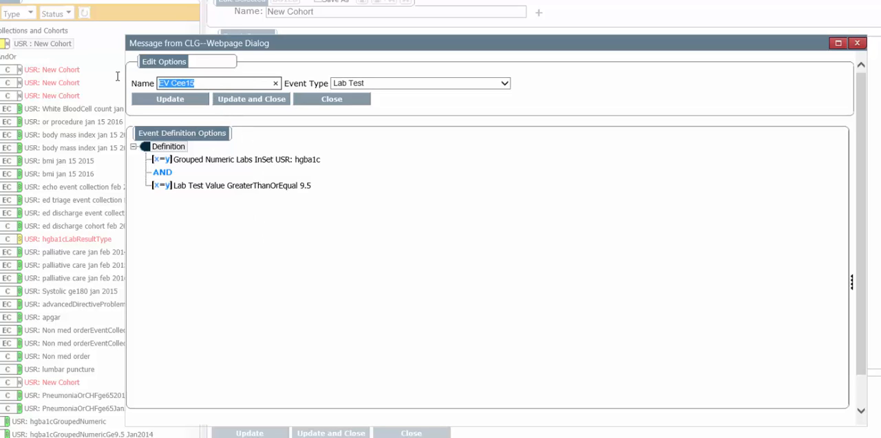
{"action": "type", "text": "hgba1c"}
{"action": "left_click", "coordinate": [276, 104]}
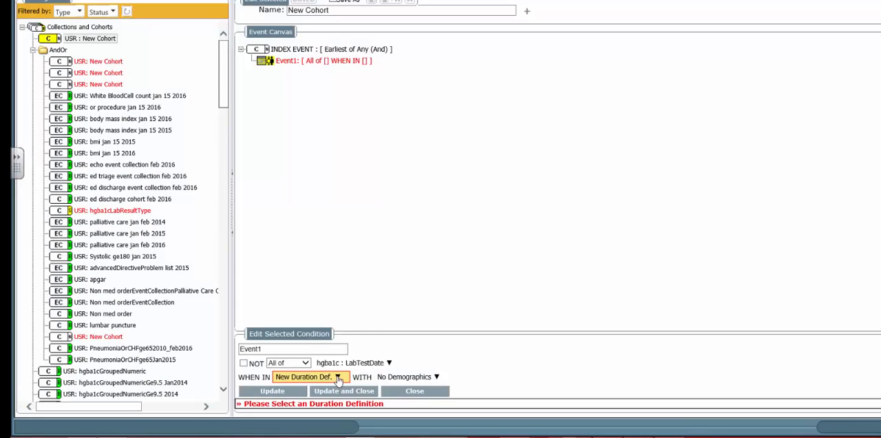
Create a duration definition for Event1 named jan 2015, with a start date of 1/1/15 and an end date
{"action": "left_click", "coordinate": [337, 368]}
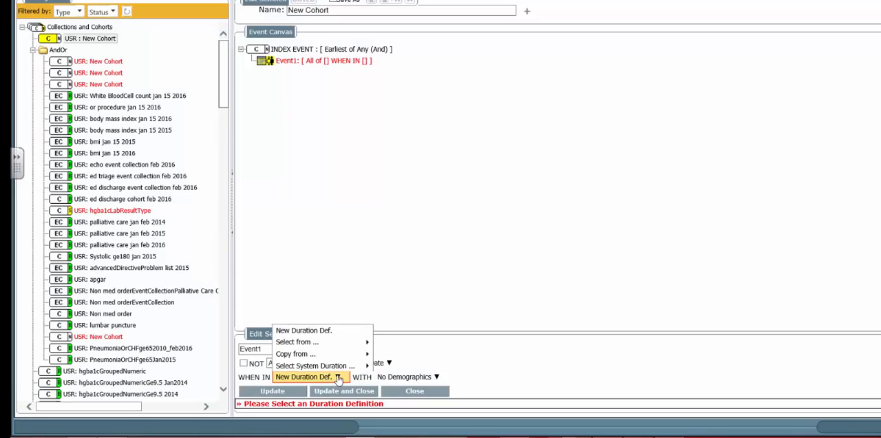
{"action": "left_click", "coordinate": [329, 333]}
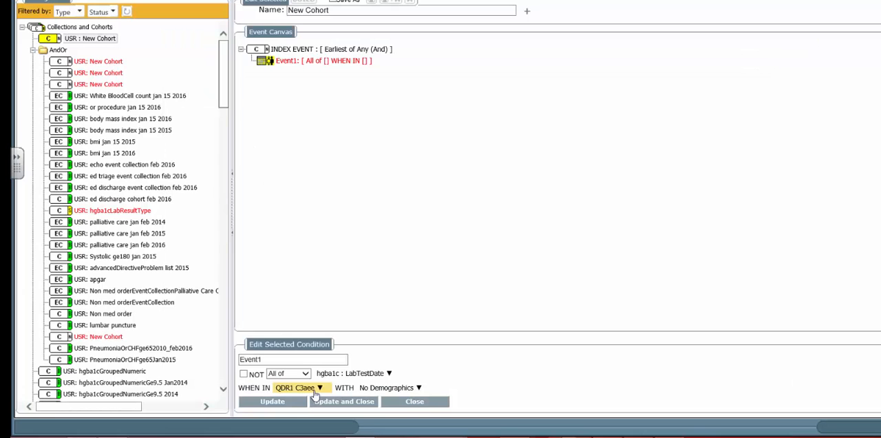
{"action": "left_click", "coordinate": [319, 389]}
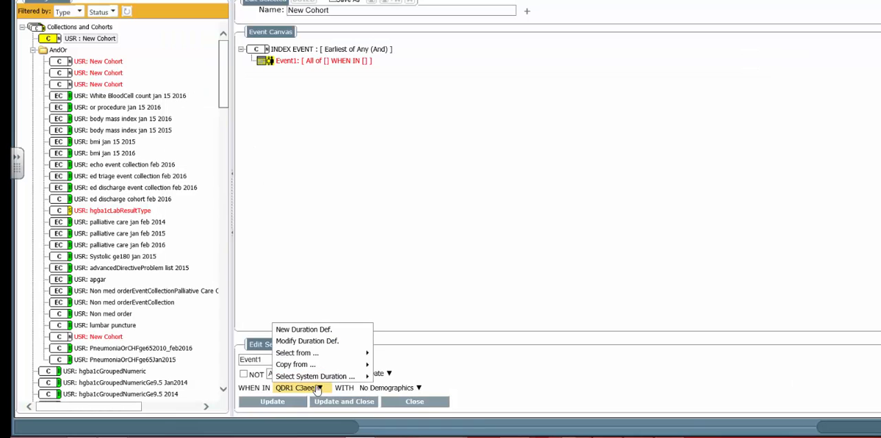
{"action": "left_click", "coordinate": [317, 332]}
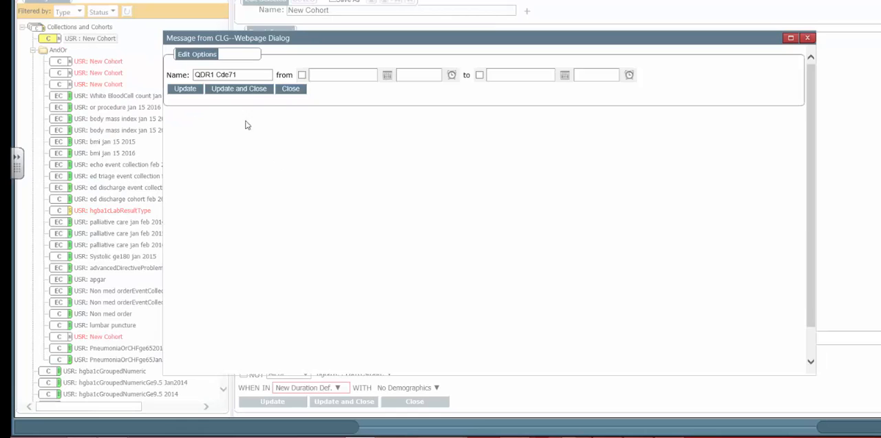
{"action": "left_click_drag", "start_coordinate": [248, 78], "coordinate": [164, 71]}
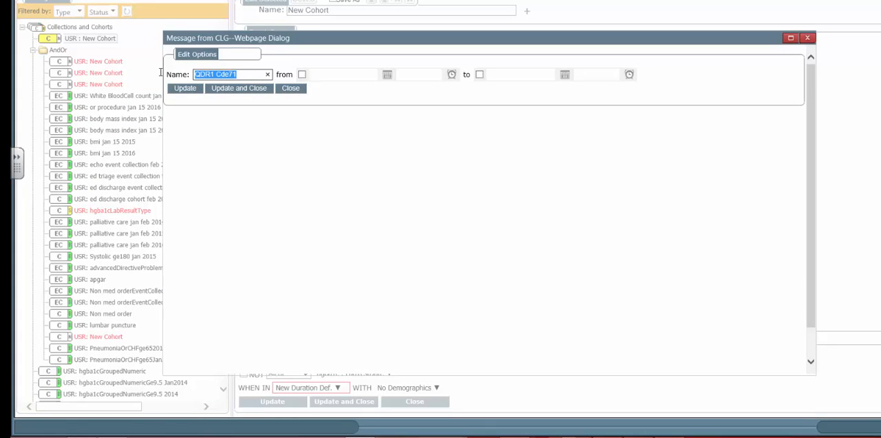
{"action": "type", "text": "jan 2015"}
{"action": "left_click", "coordinate": [301, 75]}
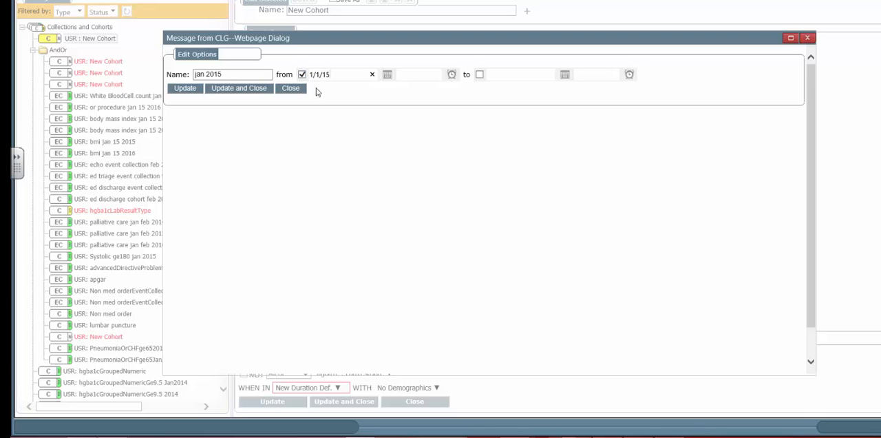
{"action": "left_click", "coordinate": [501, 74]}
{"action": "left_click", "coordinate": [269, 89]}
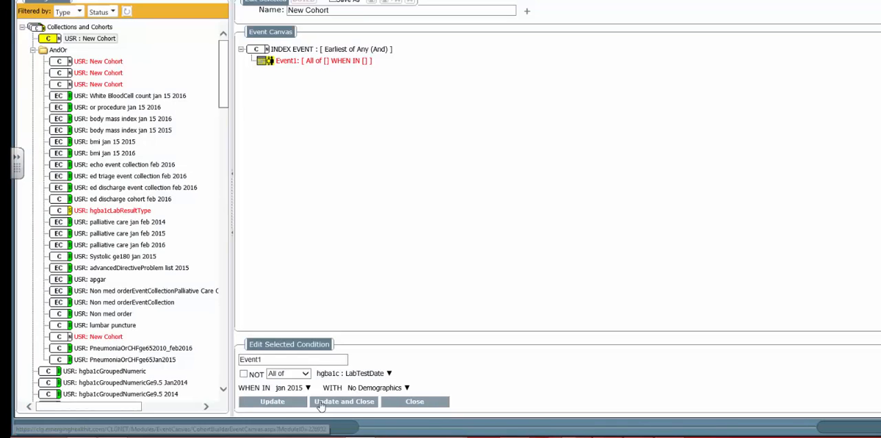
Rename the Event1 condition as hgb1C and apply it to the index event
{"action": "left_click_drag", "start_coordinate": [274, 361], "coordinate": [205, 361]}
{"action": "type", "text": "hgb1C"}
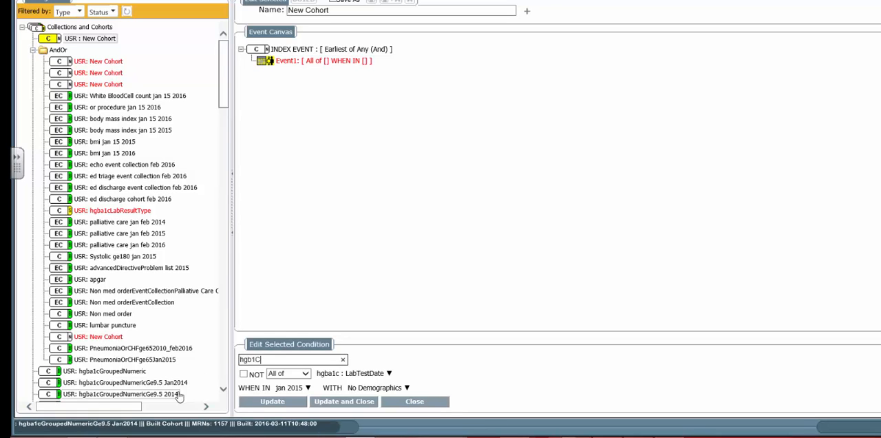
{"action": "left_click", "coordinate": [321, 402]}
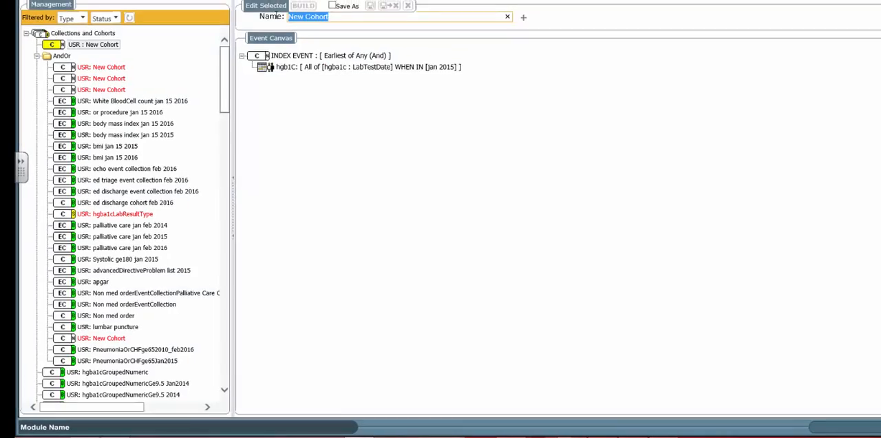
Replace the cohort's default name with Hgba1cGrouped Numeric
{"action": "type", "text": "HG"}
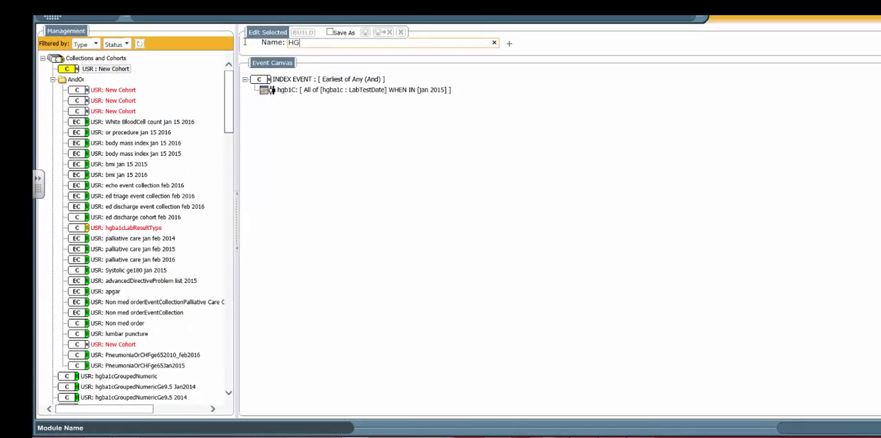
{"action": "key", "text": "BackSpace"}
{"action": "key", "text": "BackSpace"}
{"action": "key", "text": "BackSpace"}
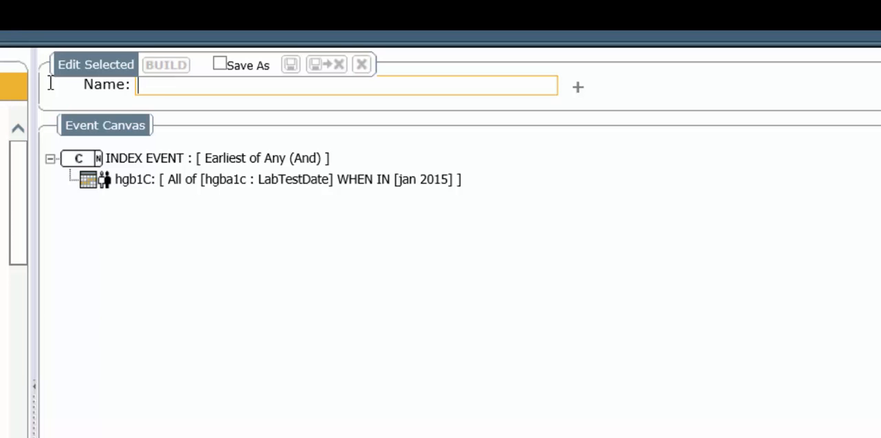
{"action": "type", "text": "Hgba1c"}
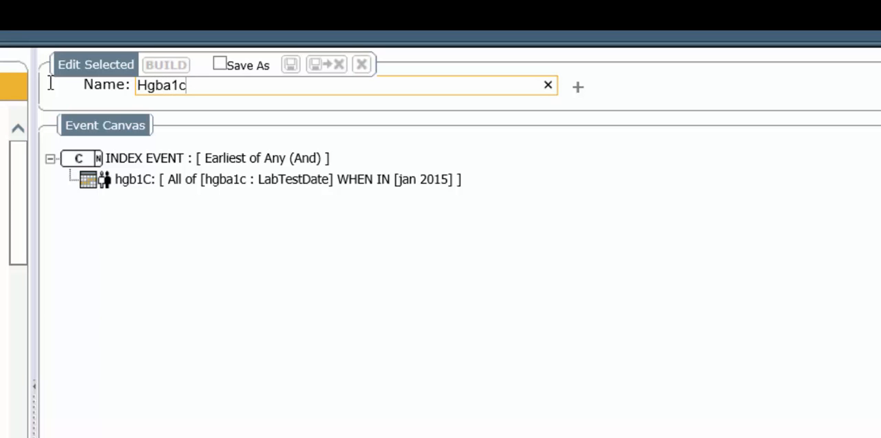
{"action": "type", "text": "Grouped "}
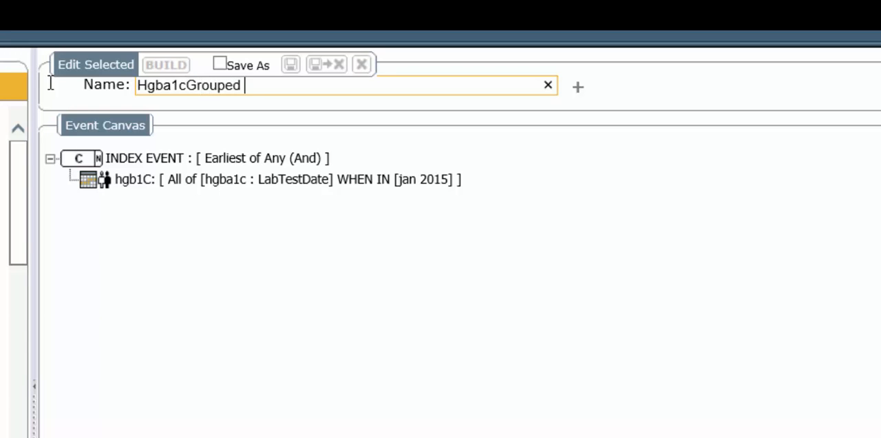
{"action": "type", "text": "Numeric"}
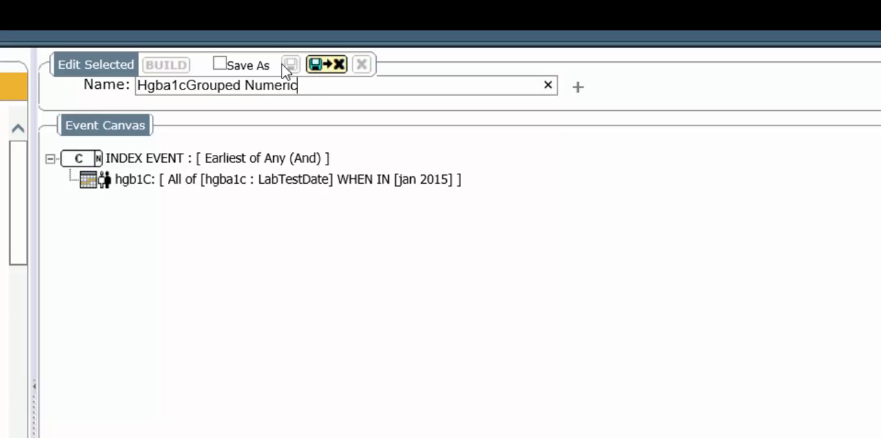
Build the Hgba1cGrouped Numeric cohort and close its edit mode
{"action": "left_click", "coordinate": [167, 65]}
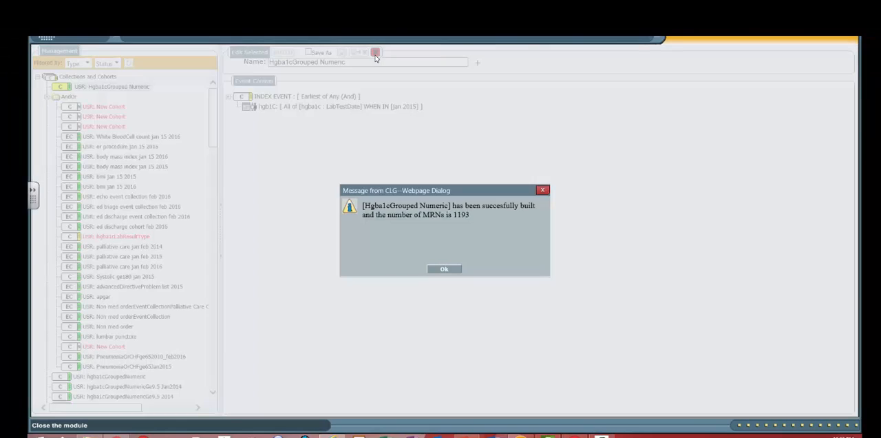
{"action": "left_click", "coordinate": [376, 57]}
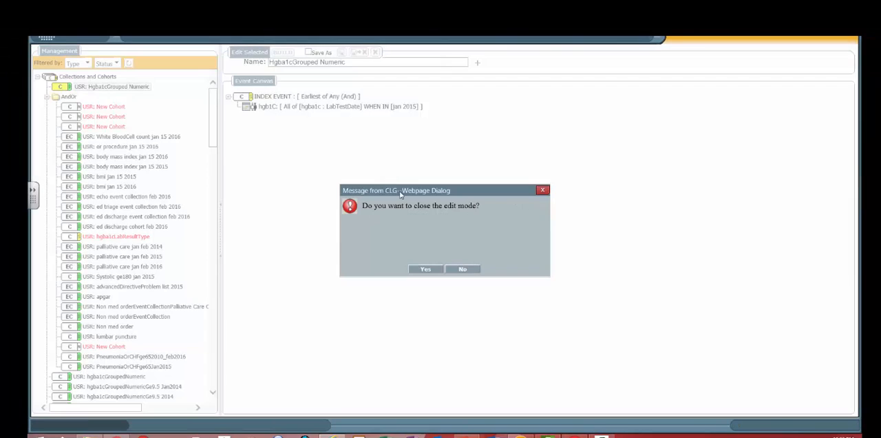
{"action": "left_click", "coordinate": [433, 272]}
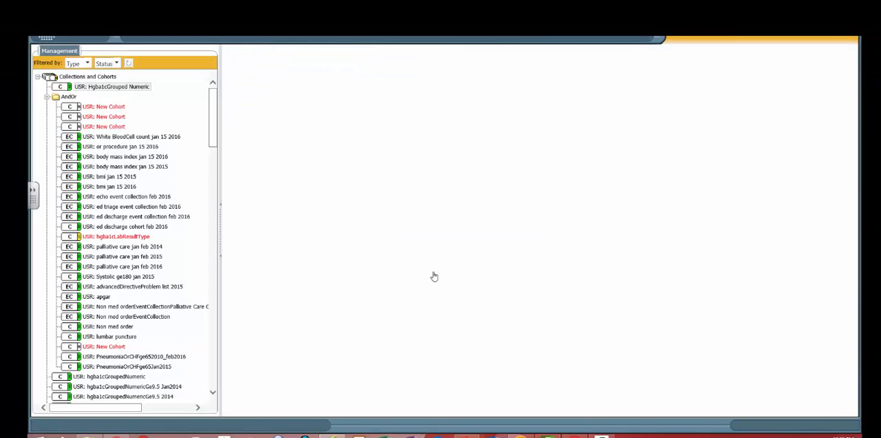
Browse the Hgba1cGrouped Numeric cohort and set the output file type to Excel 2007
{"action": "right_click", "coordinate": [130, 86]}
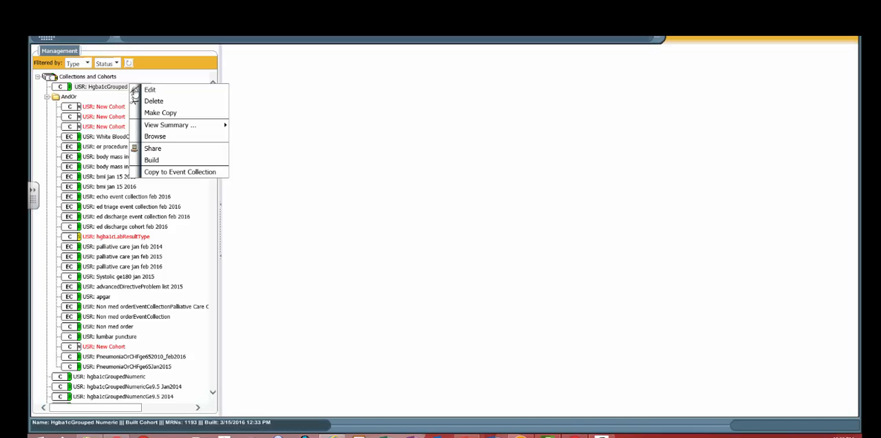
{"action": "left_click", "coordinate": [165, 136]}
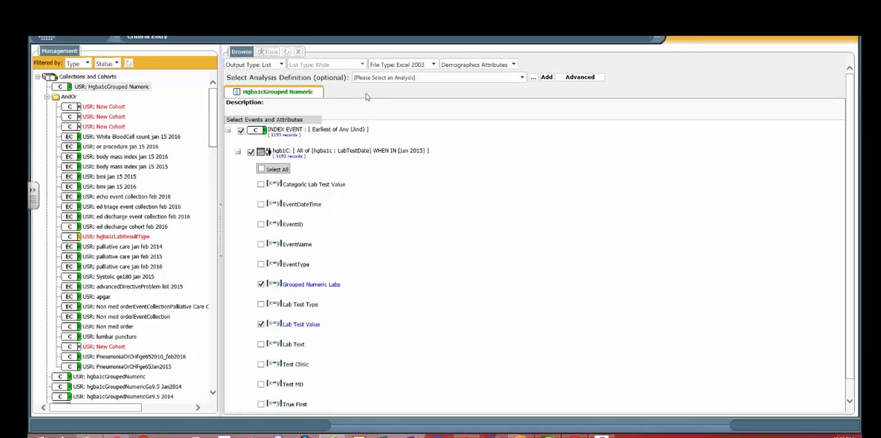
{"action": "left_click", "coordinate": [409, 66]}
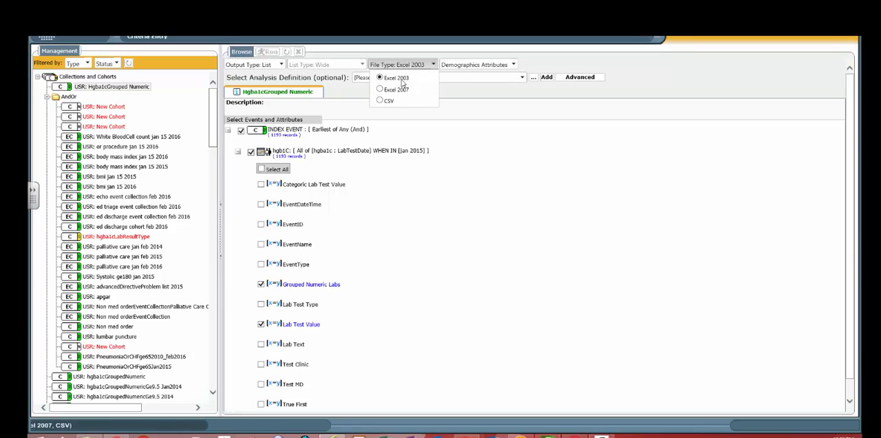
{"action": "left_click", "coordinate": [395, 90]}
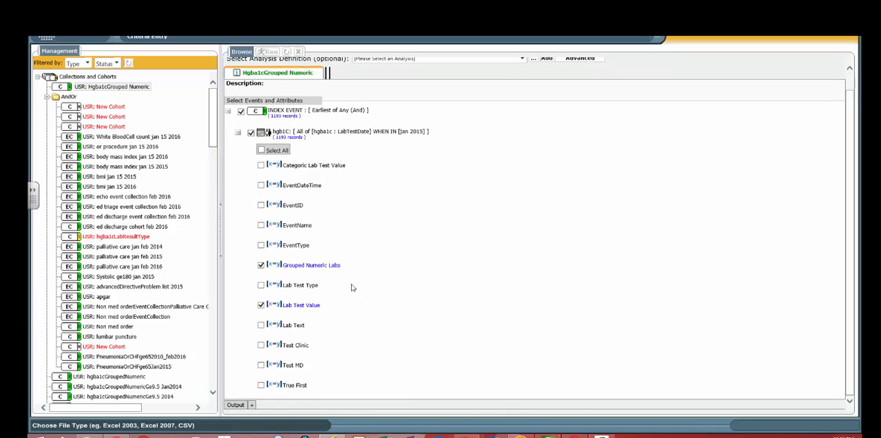
{"action": "scroll", "coordinate": [384, 268], "scroll_direction": "up", "scroll_amount": 2}
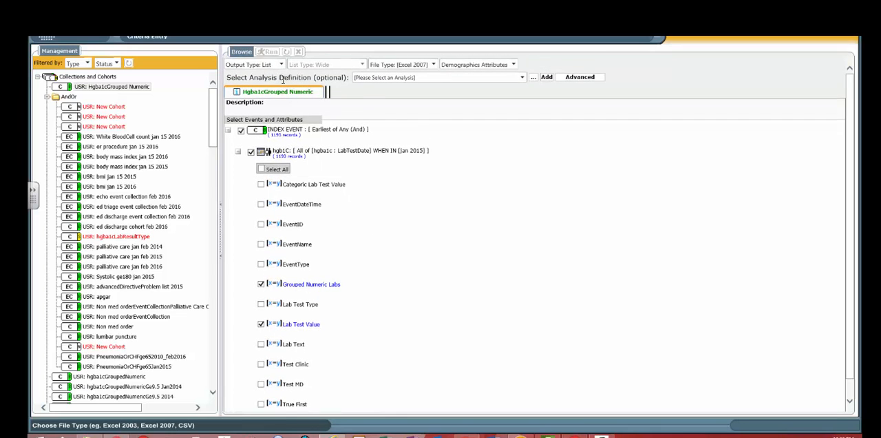
Run the cohort listing and get the report without patient identifiers
{"action": "left_click", "coordinate": [269, 53]}
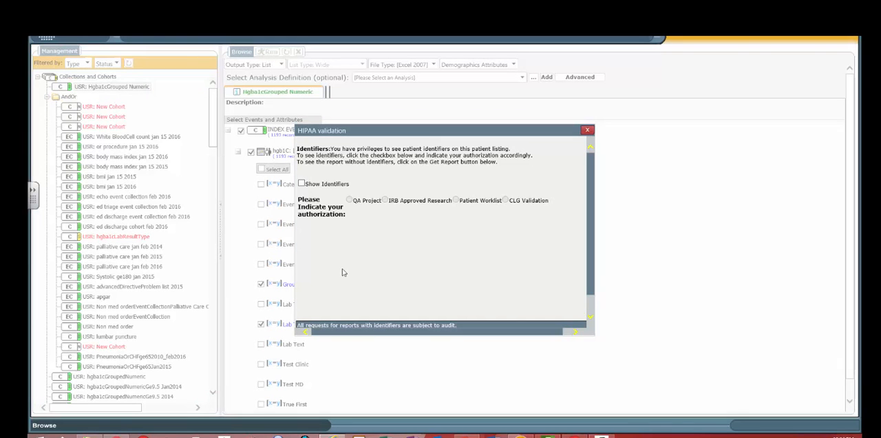
{"action": "scroll", "coordinate": [346, 272], "scroll_direction": "down", "scroll_amount": 1}
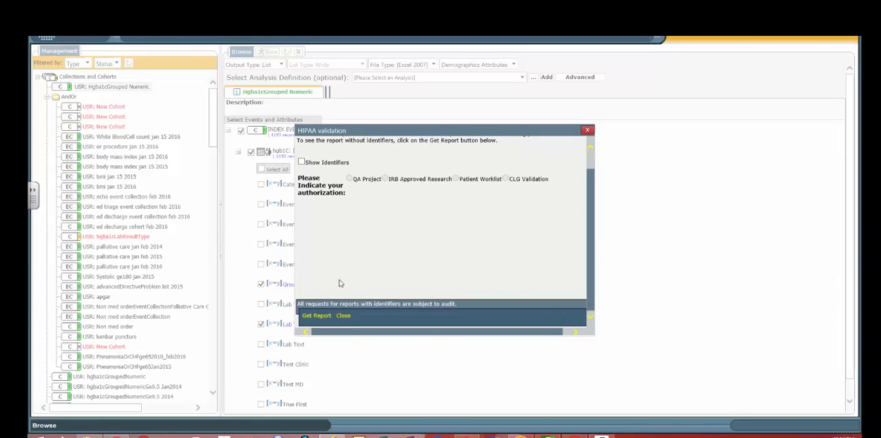
{"action": "left_click", "coordinate": [326, 317]}
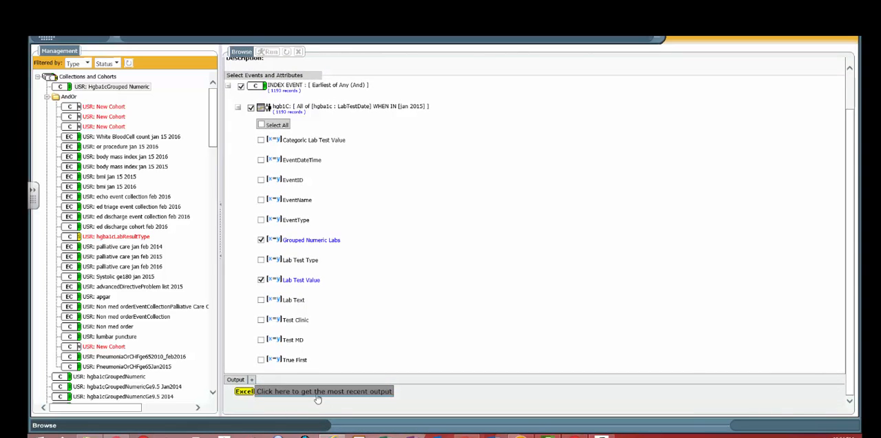
Open the cohort's most recent output in Excel, allowing Microsoft Office to launch, then enable editing and maximize the workbook
{"action": "left_click", "coordinate": [316, 396]}
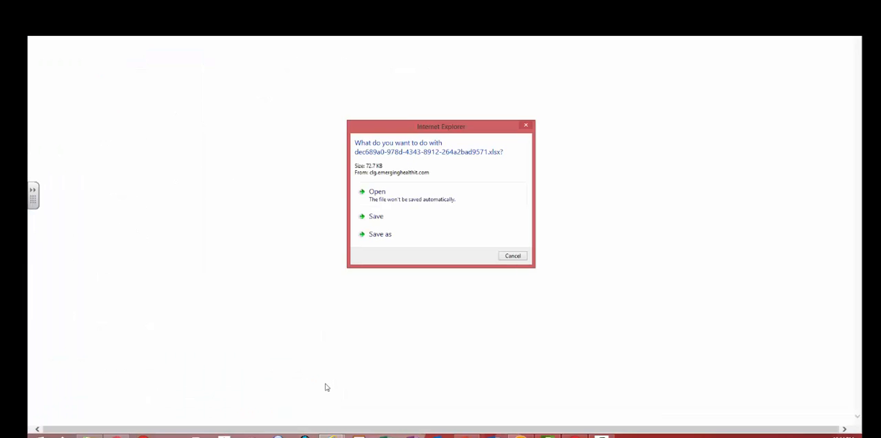
{"action": "left_click", "coordinate": [384, 198]}
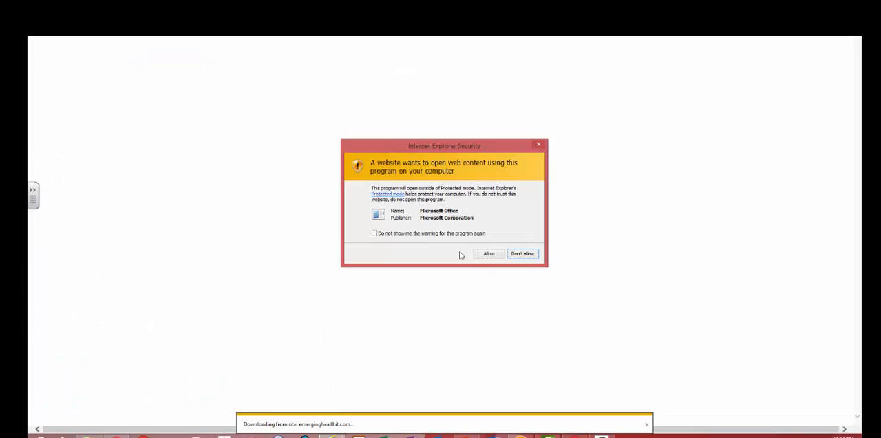
{"action": "left_click", "coordinate": [483, 256]}
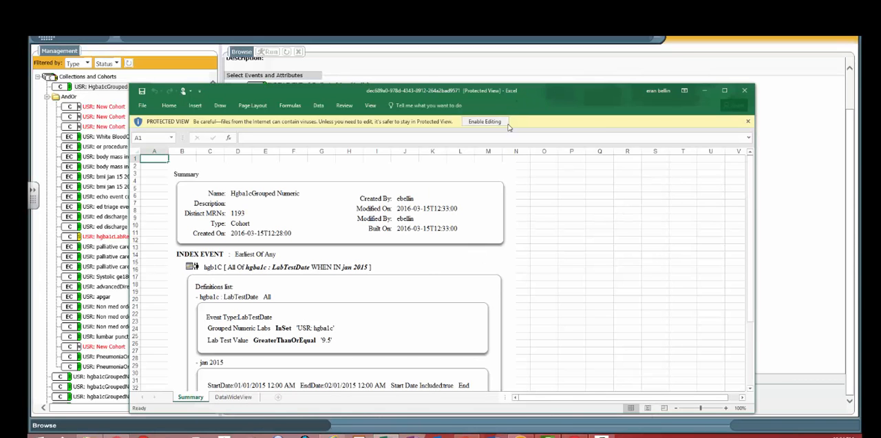
{"action": "left_click", "coordinate": [507, 123]}
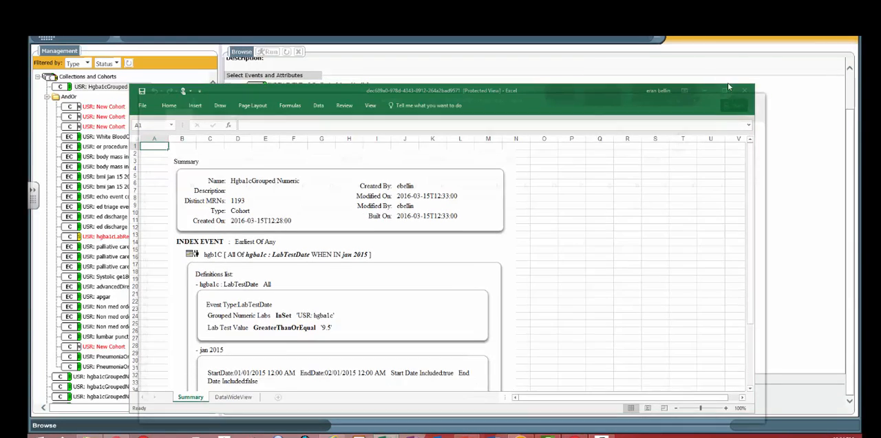
{"action": "left_click", "coordinate": [728, 84]}
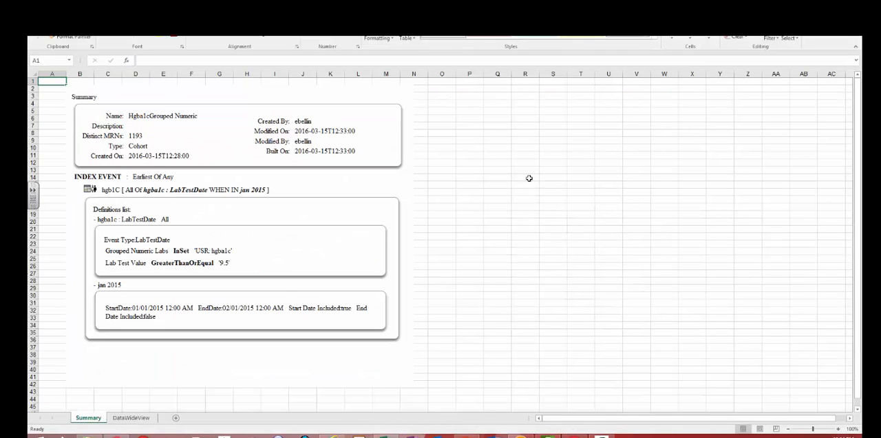
Examine the Grouped Numeric Labs codes and Lab Test Value results across the patient rows of the DataWideView sheet
{"action": "left_click", "coordinate": [138, 418]}
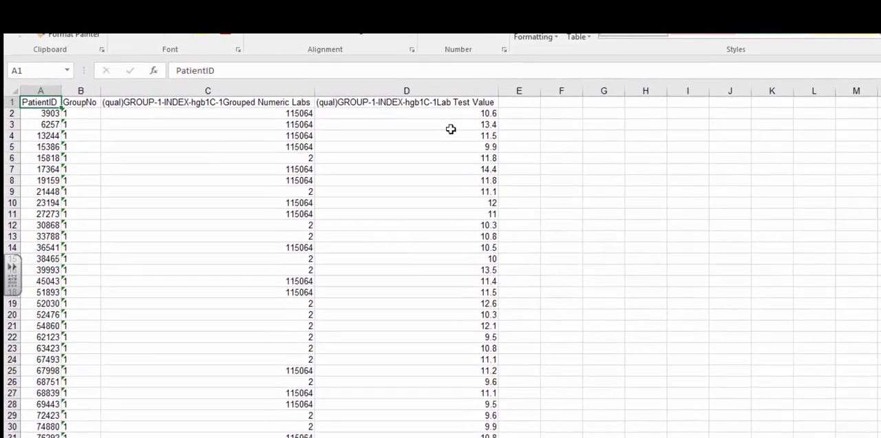
{"action": "scroll", "coordinate": [470, 134], "scroll_direction": "down", "scroll_amount": 5}
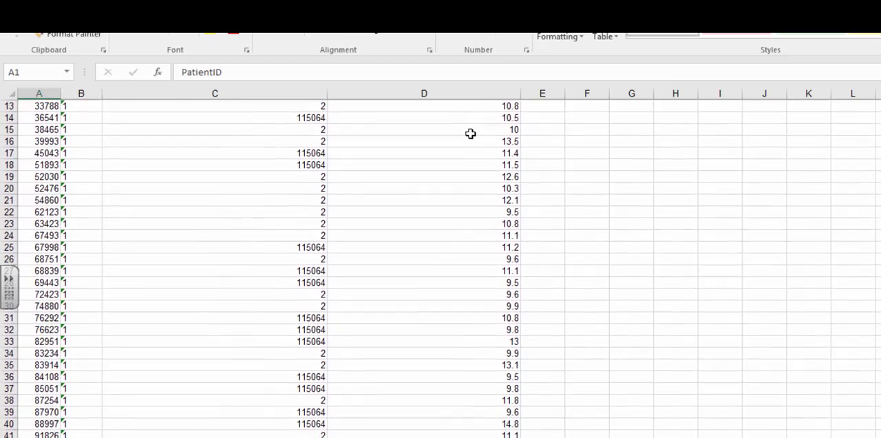
{"action": "scroll", "coordinate": [470, 134], "scroll_direction": "up", "scroll_amount": 5}
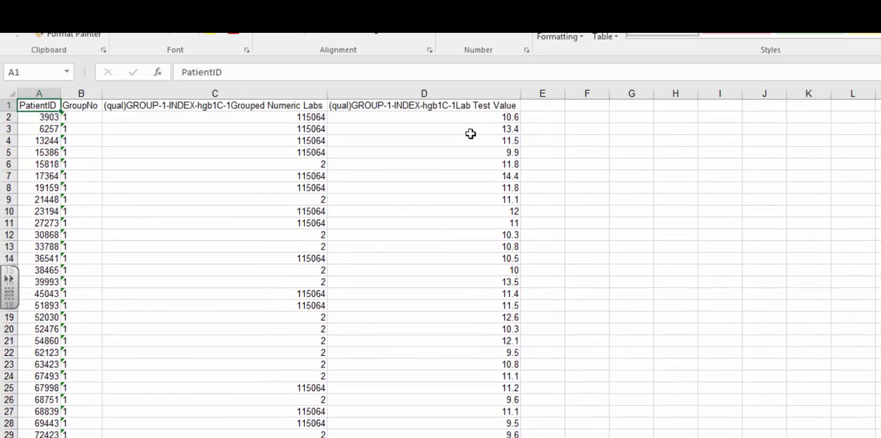
{"action": "scroll", "coordinate": [470, 133], "scroll_direction": "down", "scroll_amount": 13}
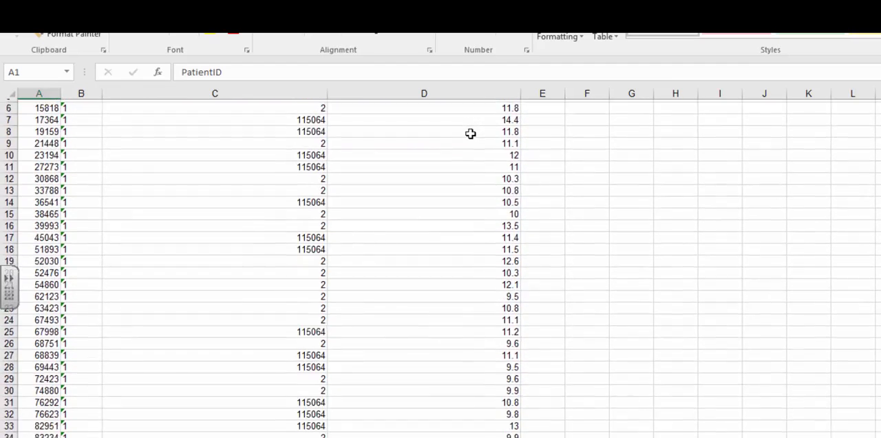
{"action": "scroll", "coordinate": [470, 134], "scroll_direction": "down", "scroll_amount": 18}
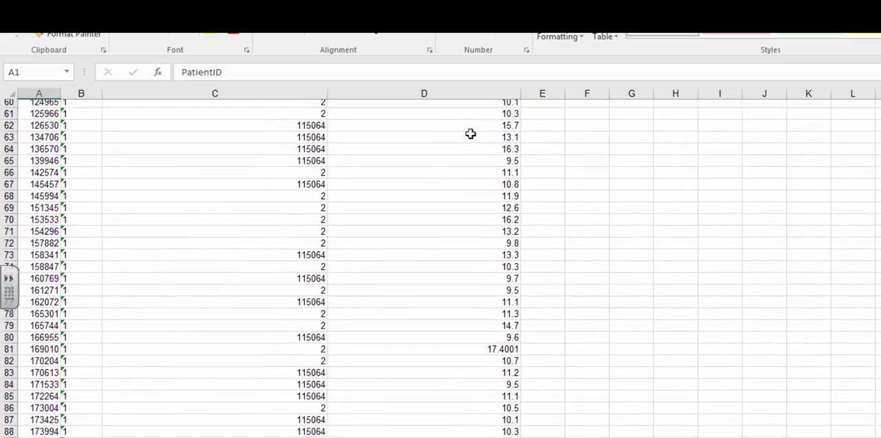
{"action": "scroll", "coordinate": [470, 134], "scroll_direction": "down", "scroll_amount": 20}
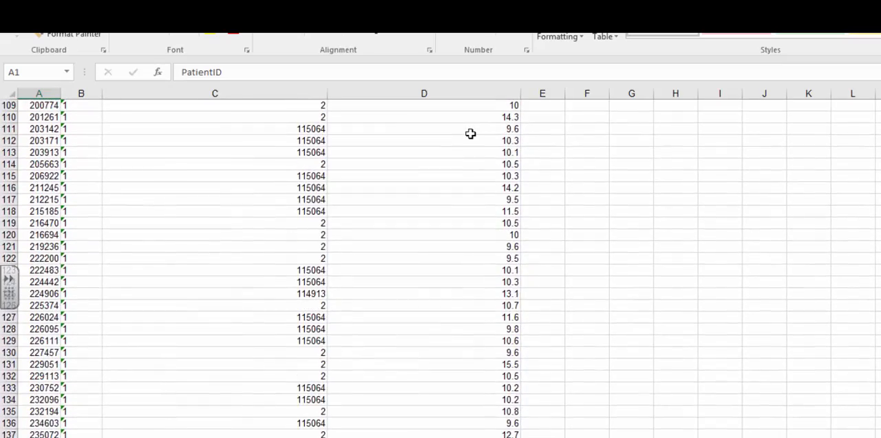
{"action": "scroll", "coordinate": [470, 134], "scroll_direction": "down", "scroll_amount": 7}
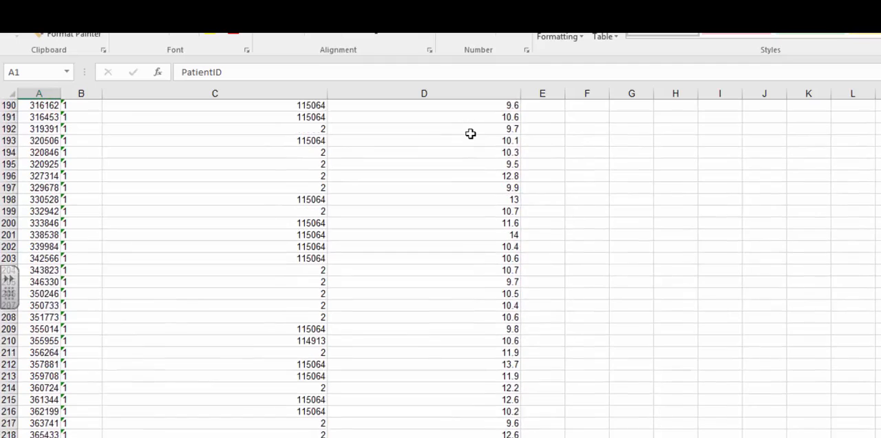
{"action": "scroll", "coordinate": [470, 134], "scroll_direction": "up", "scroll_amount": 20}
{"action": "scroll", "coordinate": [470, 134], "scroll_direction": "up", "scroll_amount": 20}
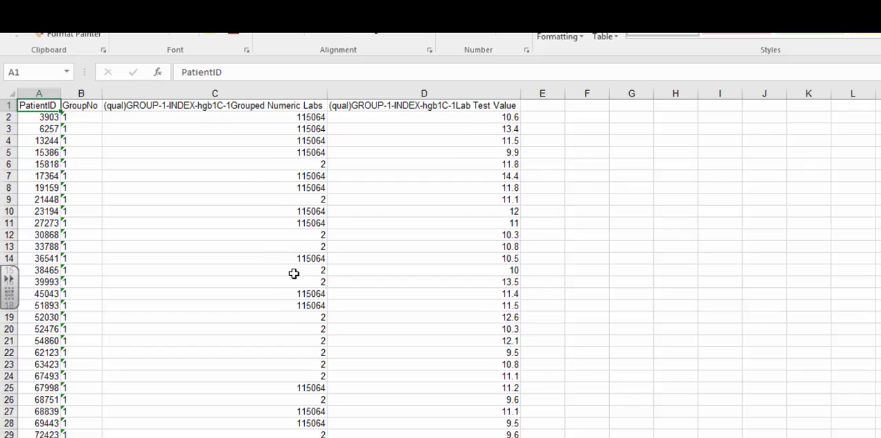
{"action": "scroll", "coordinate": [294, 274], "scroll_direction": "down", "scroll_amount": 13}
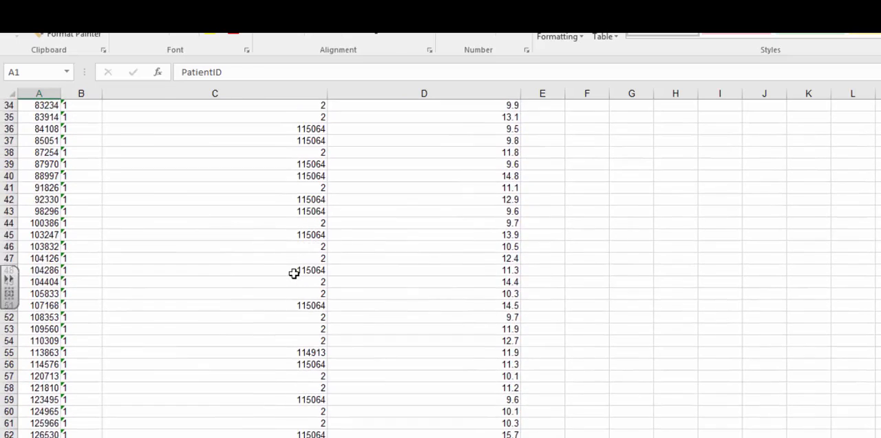
{"action": "scroll", "coordinate": [294, 274], "scroll_direction": "down", "scroll_amount": 20}
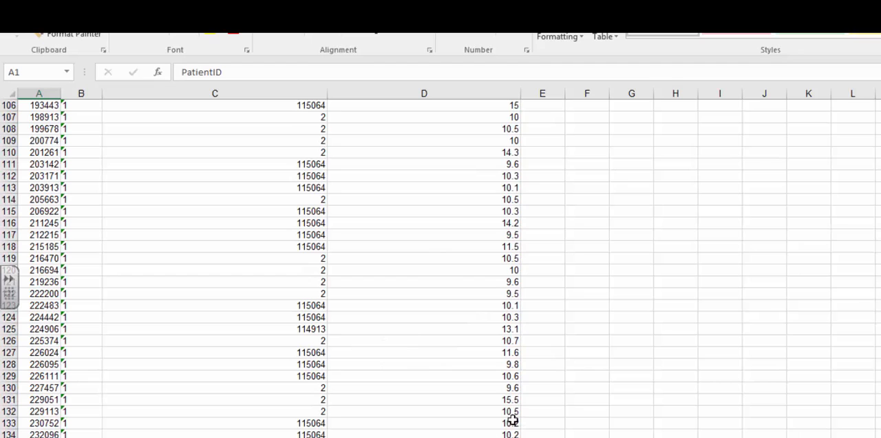
{"action": "scroll", "coordinate": [507, 348], "scroll_direction": "up", "scroll_amount": 20}
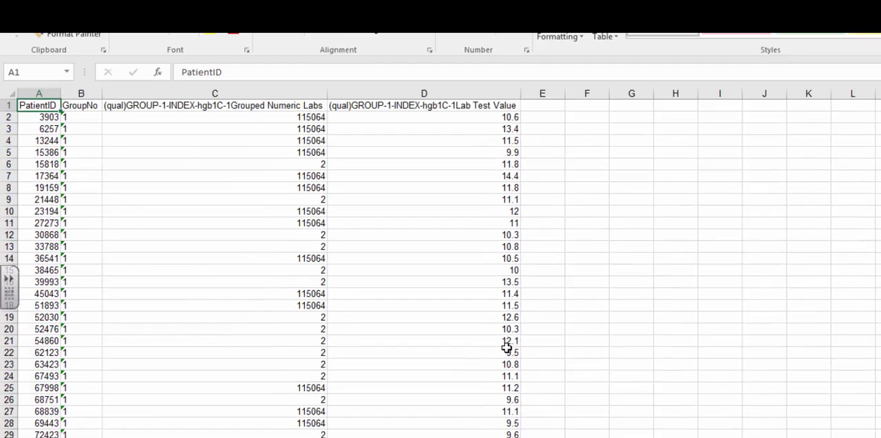